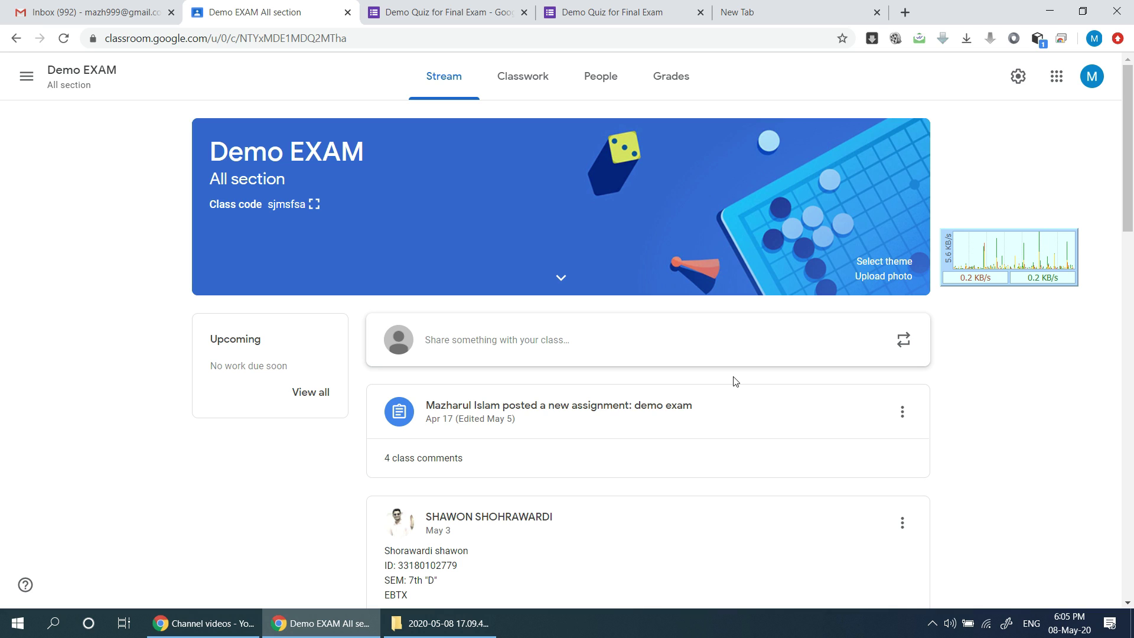
Expand the demo exam assignment in the classwork list and switch to the Demo Quiz for Final Exam form
{"action": "left_click", "coordinate": [528, 77]}
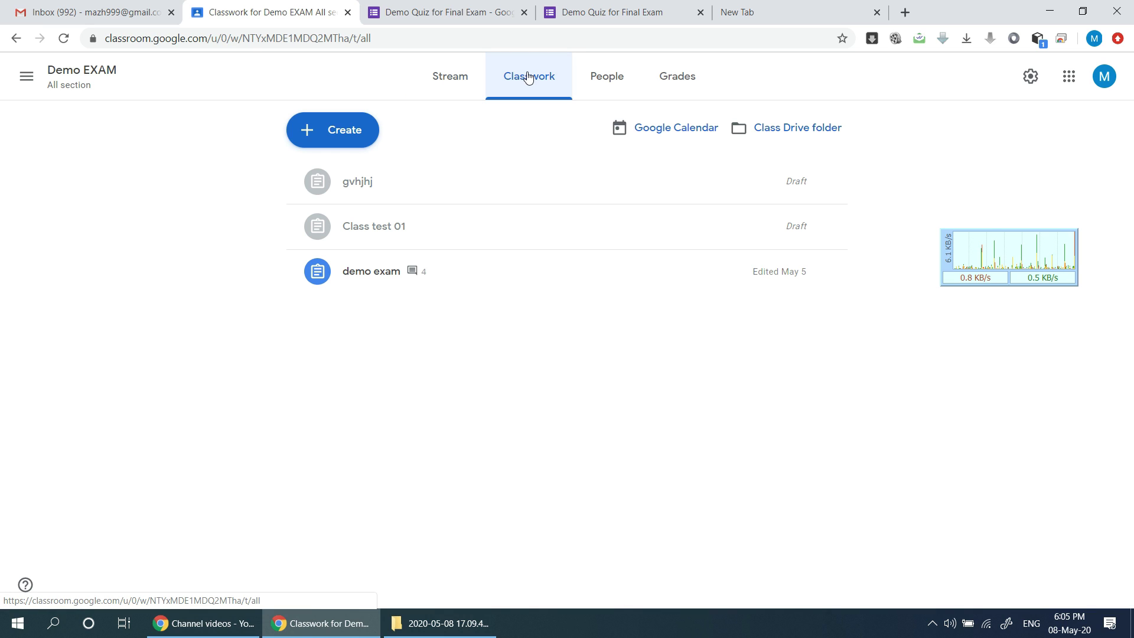
{"action": "left_click", "coordinate": [384, 270]}
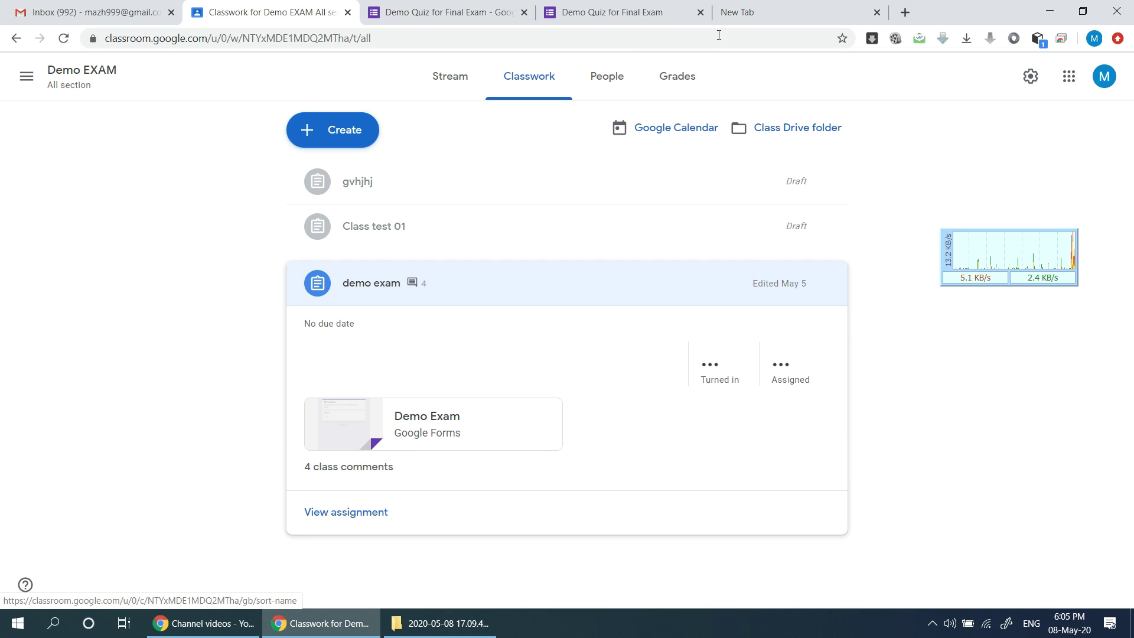
{"action": "left_click", "coordinate": [602, 12]}
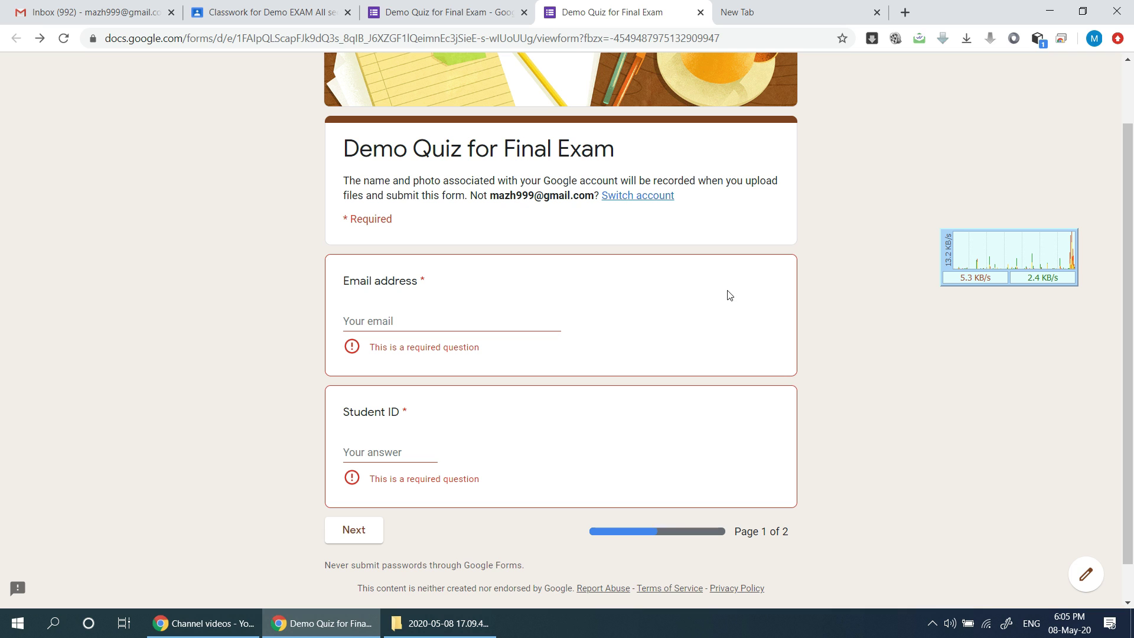
Fill in the email address and student ID on the quiz's first page and continue to the second page
{"action": "scroll", "coordinate": [728, 293], "scroll_direction": "up", "scroll_amount": 1}
{"action": "scroll", "coordinate": [735, 286], "scroll_direction": "down", "scroll_amount": 2}
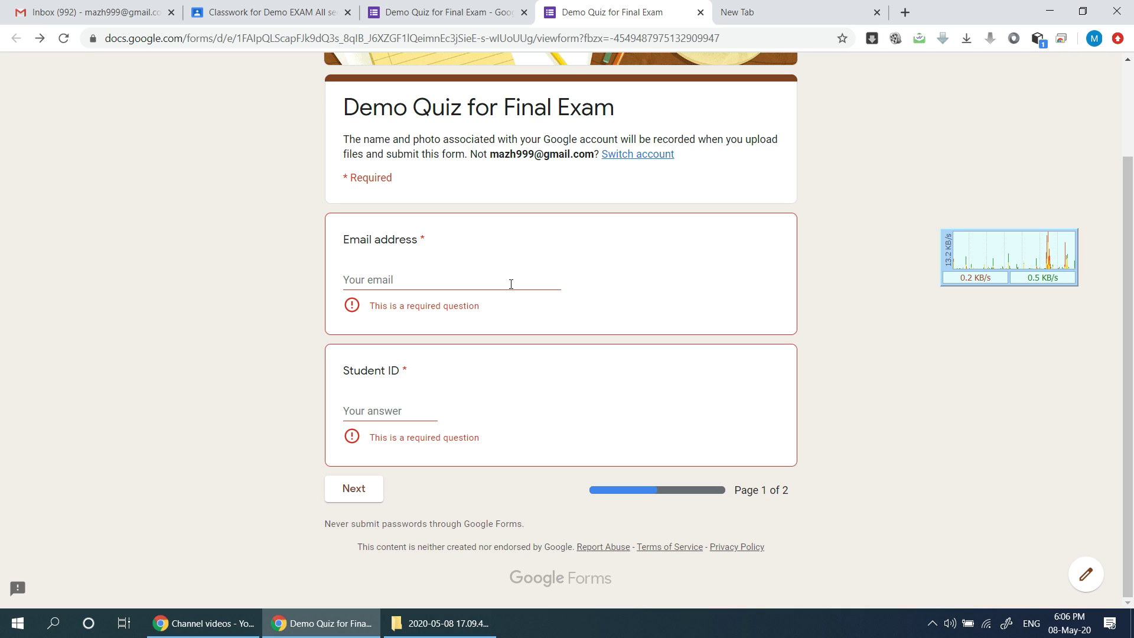
{"action": "left_click", "coordinate": [411, 412]}
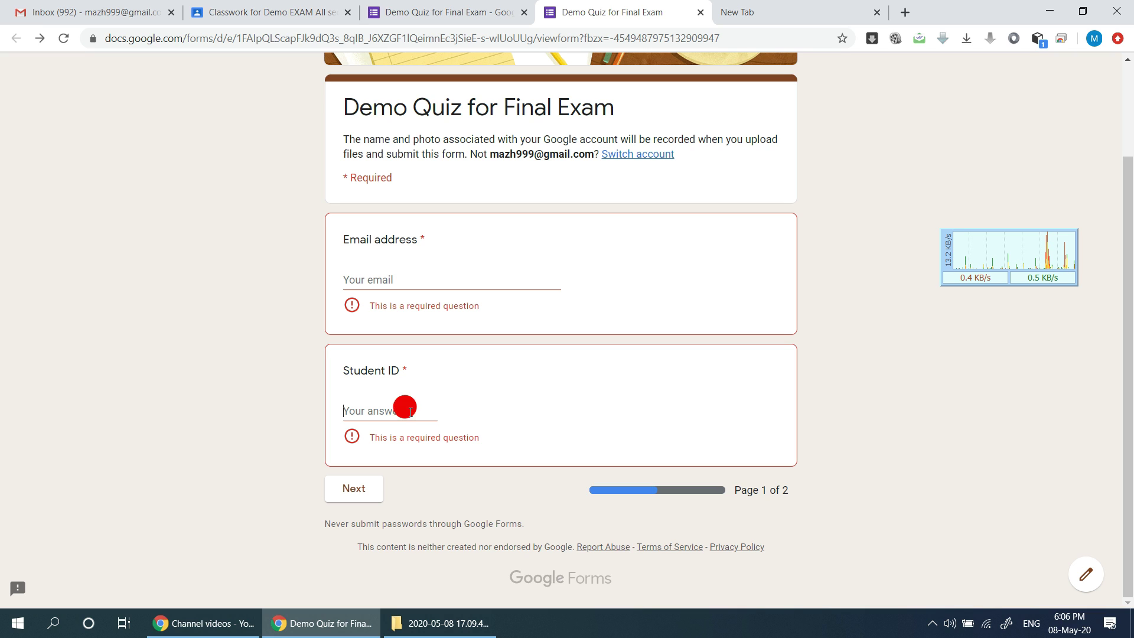
{"action": "left_click", "coordinate": [428, 273]}
{"action": "left_click", "coordinate": [420, 309]}
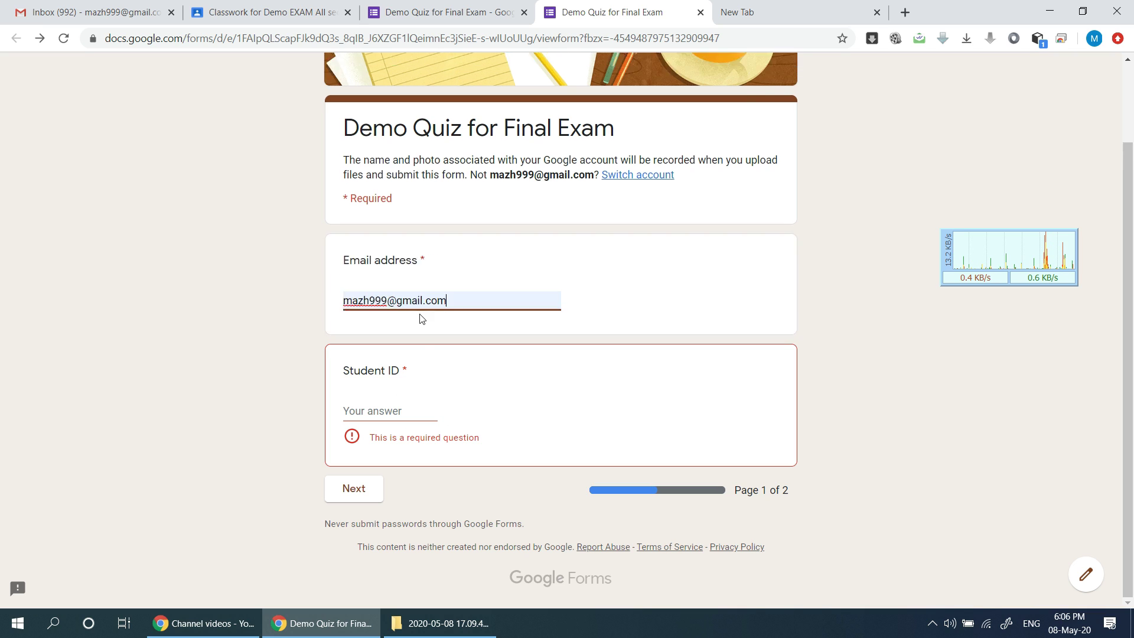
{"action": "left_click", "coordinate": [397, 413]}
{"action": "type", "text": "123"}
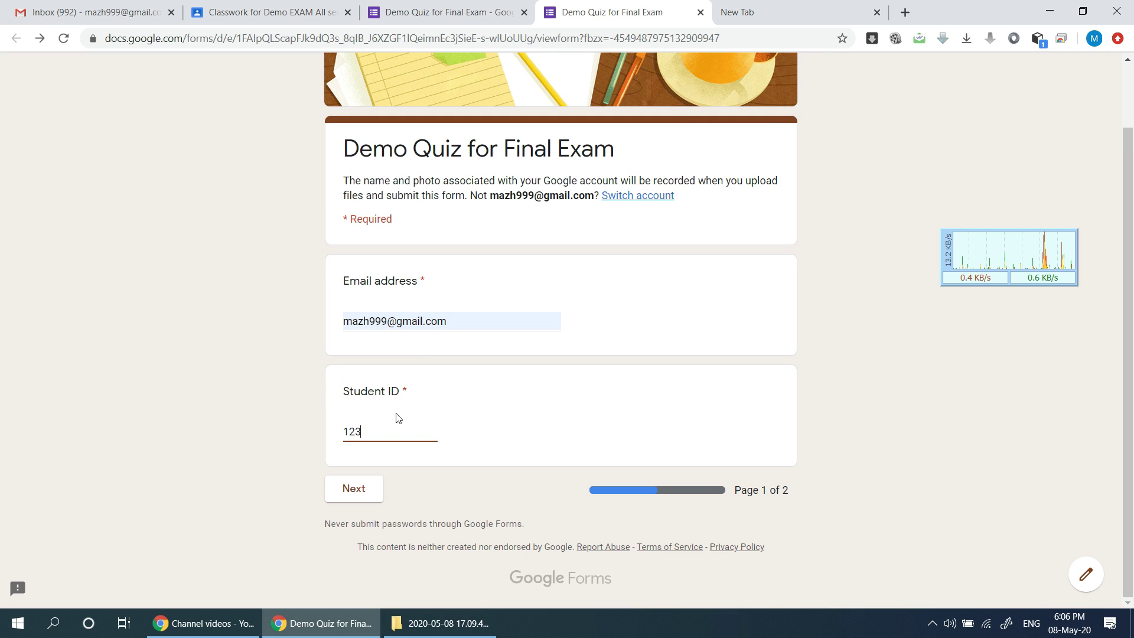
{"action": "left_click", "coordinate": [350, 492]}
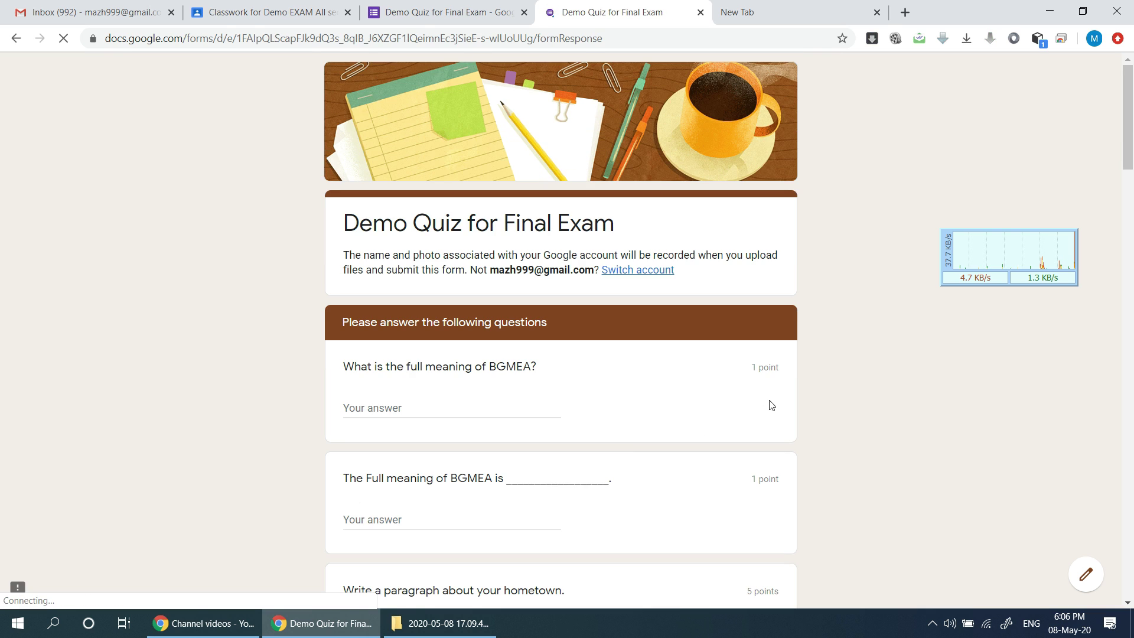
Answer the question about BGMEA's full meaning with "Bangladesh Garments Manufacturers and Exporters Association"
{"action": "scroll", "coordinate": [846, 236], "scroll_direction": "down", "scroll_amount": 6}
{"action": "scroll", "coordinate": [850, 241], "scroll_direction": "down", "scroll_amount": 20}
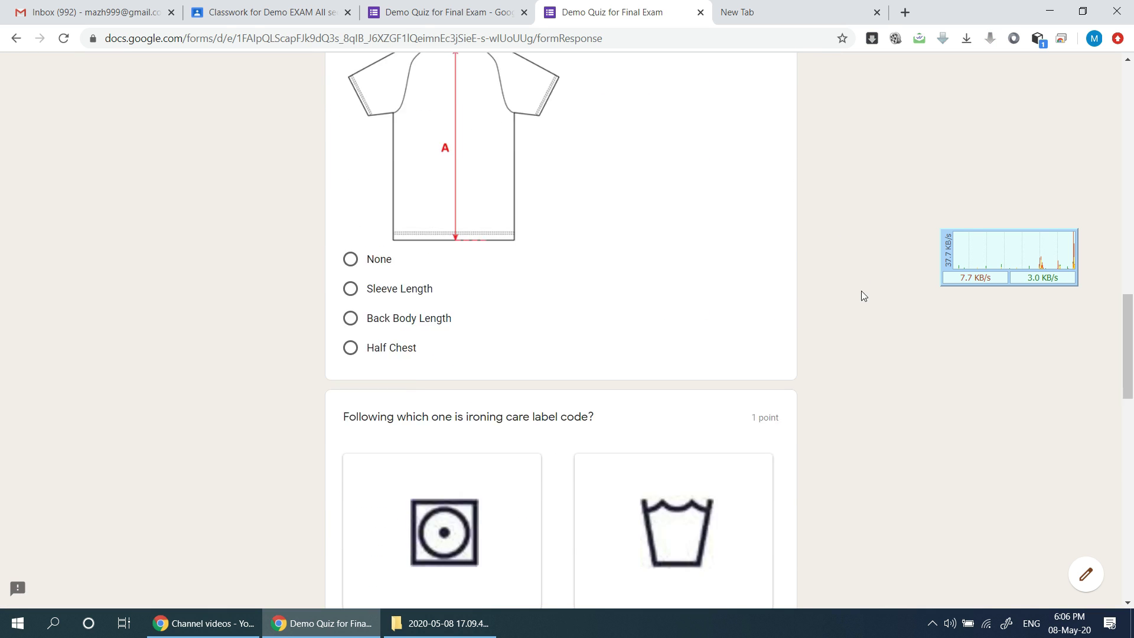
{"action": "scroll", "coordinate": [873, 316], "scroll_direction": "up", "scroll_amount": 20}
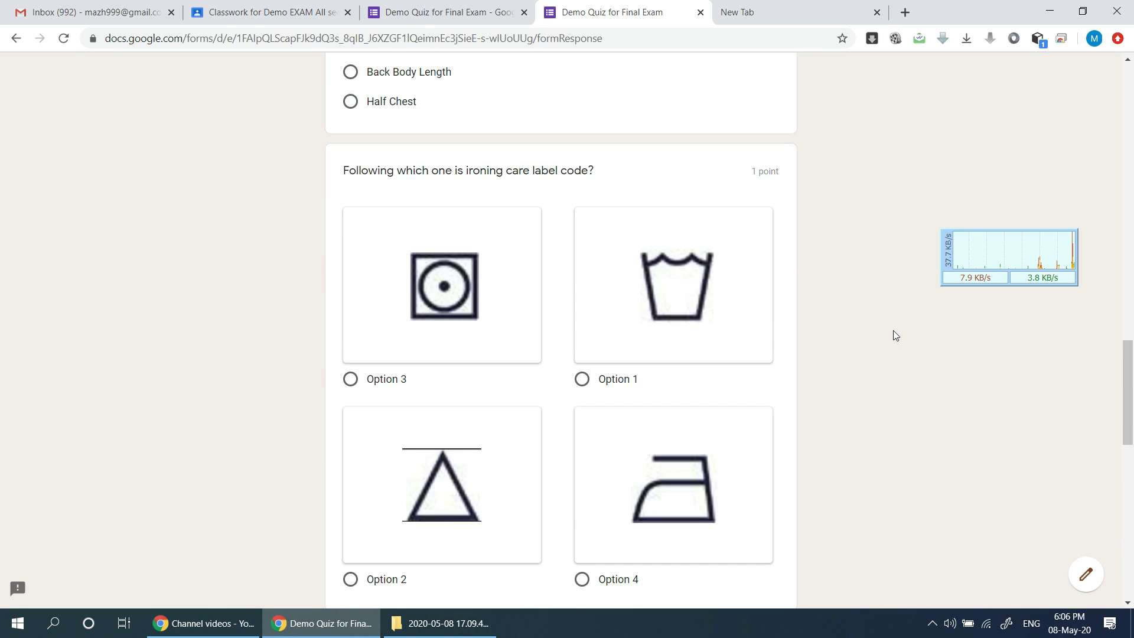
{"action": "scroll", "coordinate": [894, 332], "scroll_direction": "up", "scroll_amount": 6}
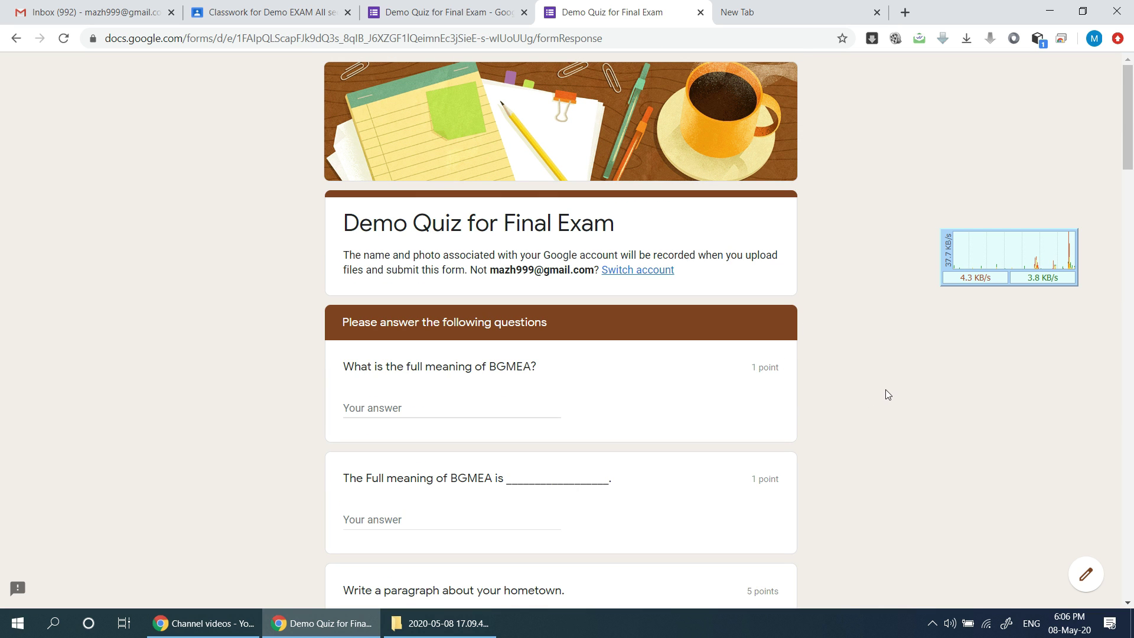
{"action": "scroll", "coordinate": [885, 366], "scroll_direction": "down", "scroll_amount": 3}
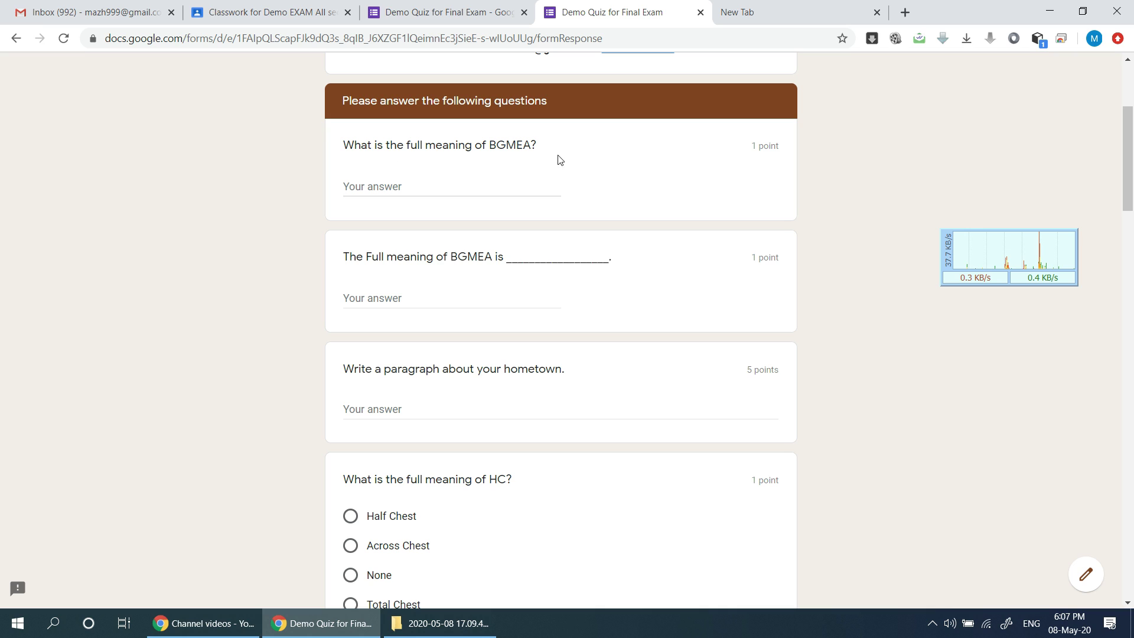
{"action": "left_click", "coordinate": [483, 186]}
{"action": "type", "text": "B"}
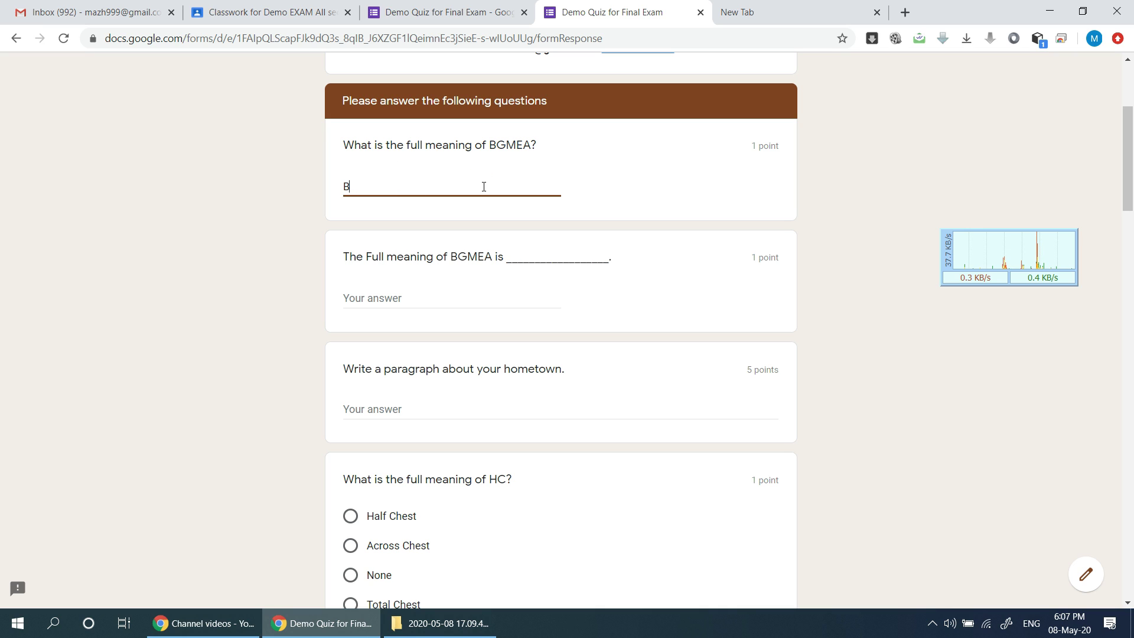
{"action": "type", "text": "angladesh Ga"}
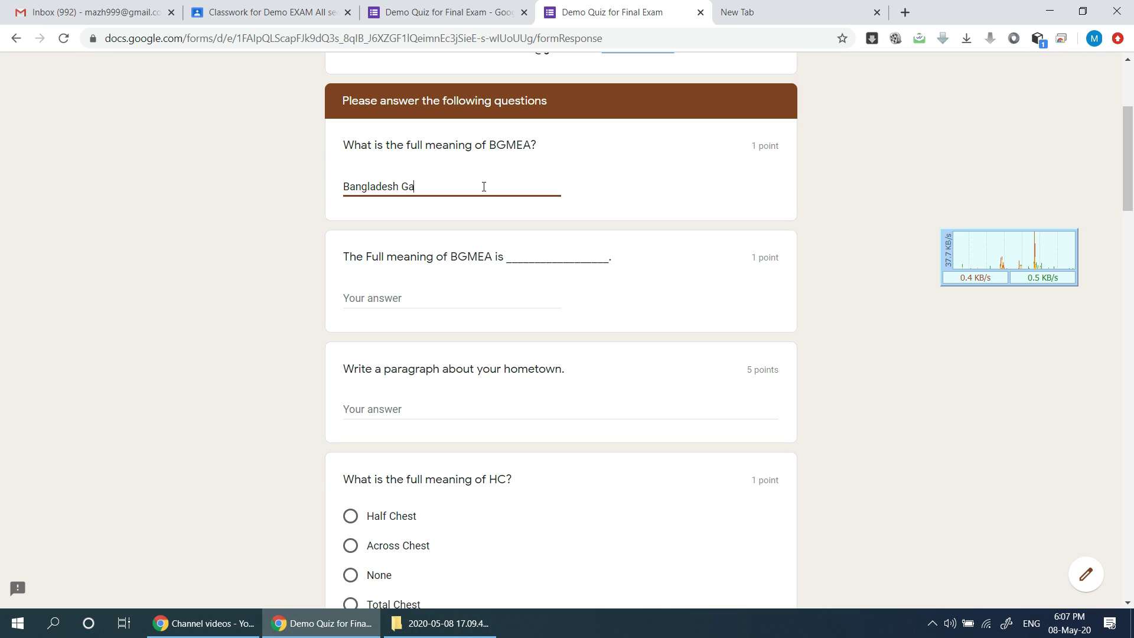
{"action": "type", "text": "rments Manufa"}
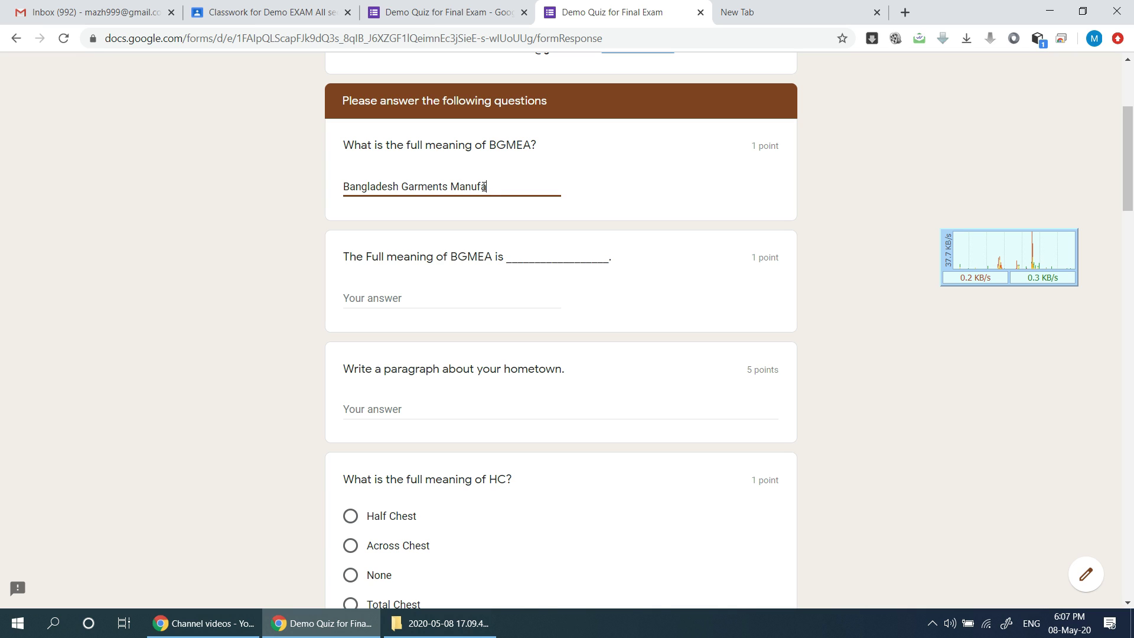
{"action": "type", "text": "cturers andExporter"}
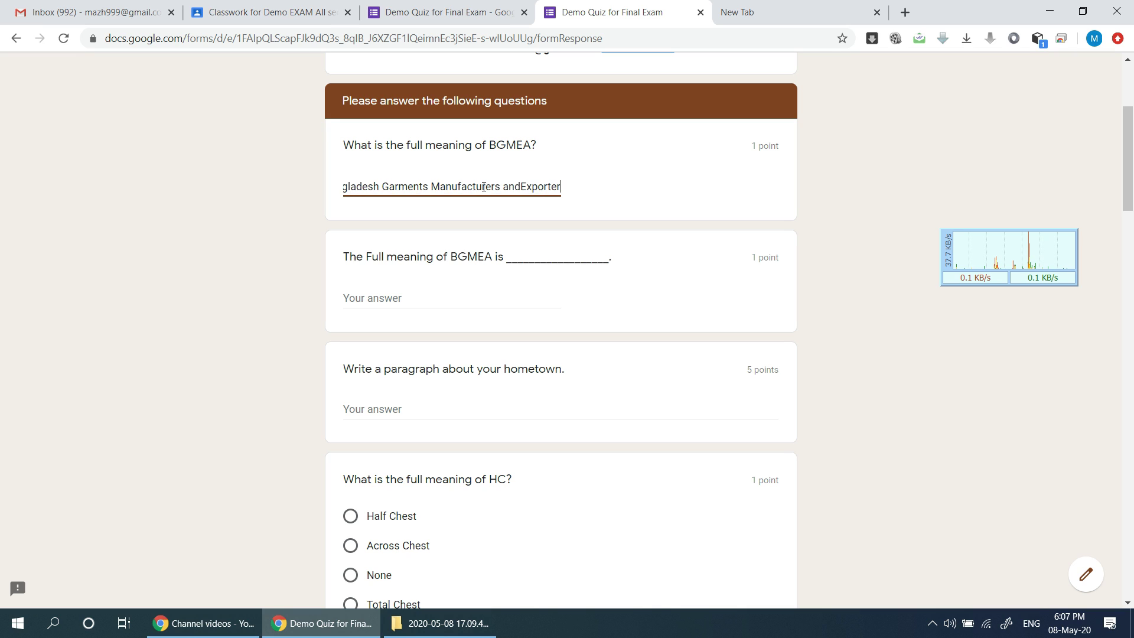
{"action": "type", "text": "s Ass"}
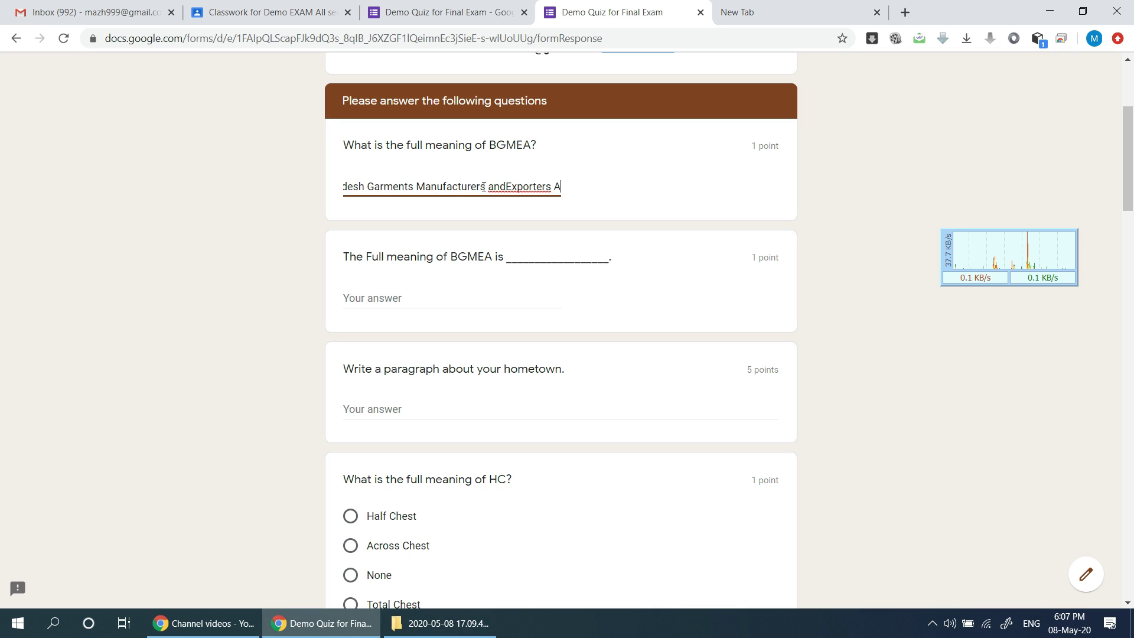
{"action": "type", "text": "ation"}
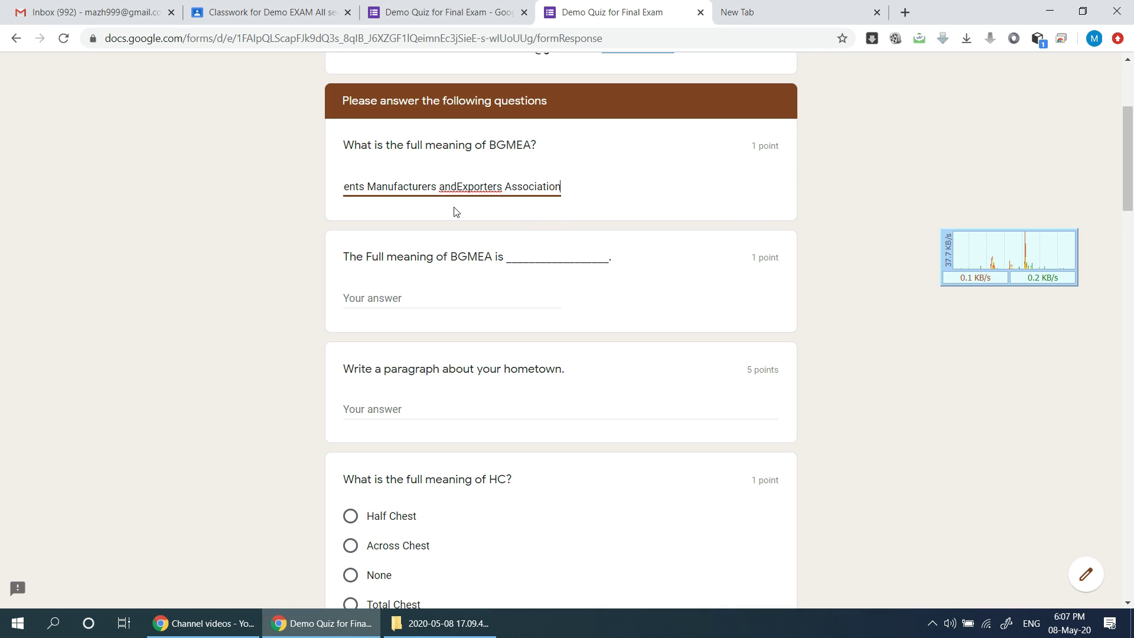
{"action": "left_click", "coordinate": [457, 186]}
{"action": "left_click", "coordinate": [625, 286]}
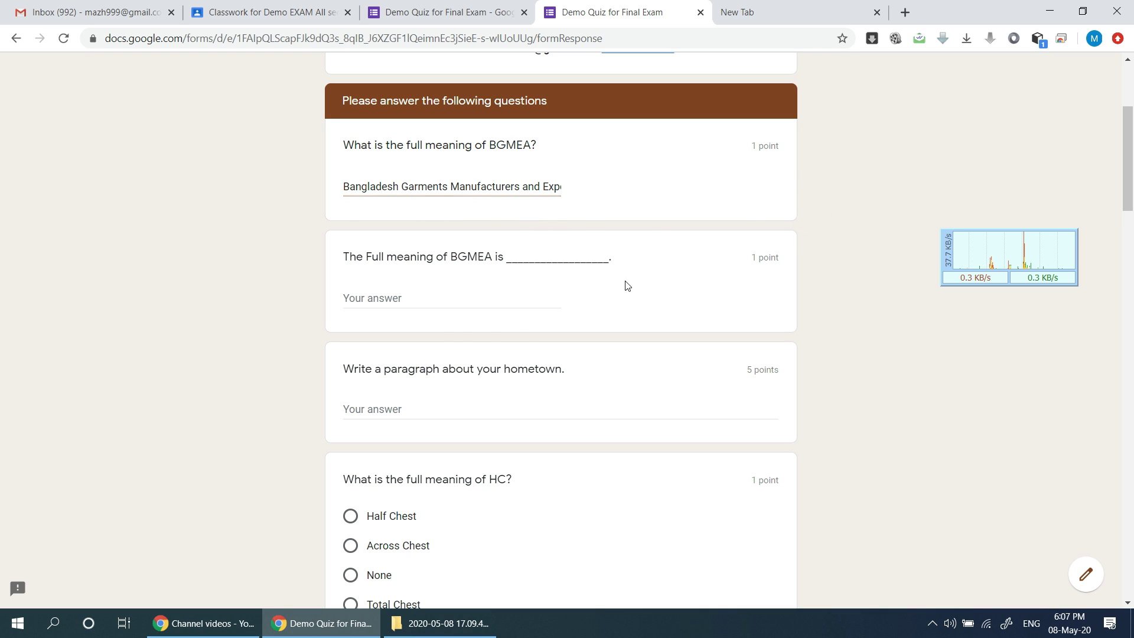
Copy the first BGMEA answer into the fill-in-the-blank question "The Full meaning of BGMEA is"
{"action": "left_click", "coordinate": [443, 301]}
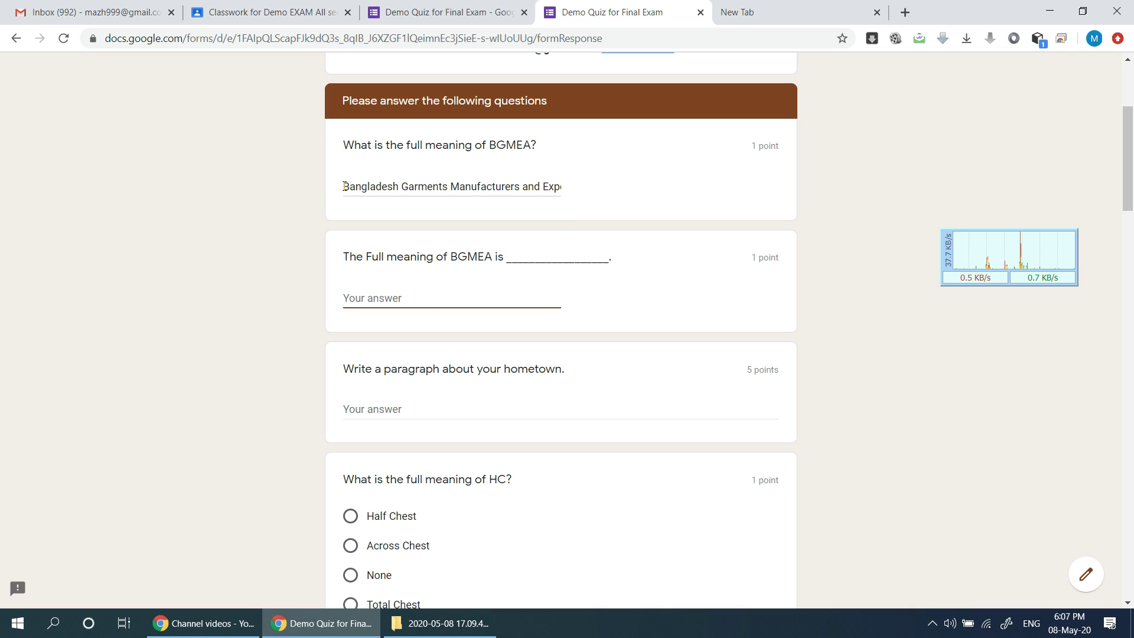
{"action": "left_click_drag", "start_coordinate": [344, 186], "coordinate": [689, 194]}
{"action": "key", "text": "ctrl+c"}
{"action": "left_click", "coordinate": [457, 301]}
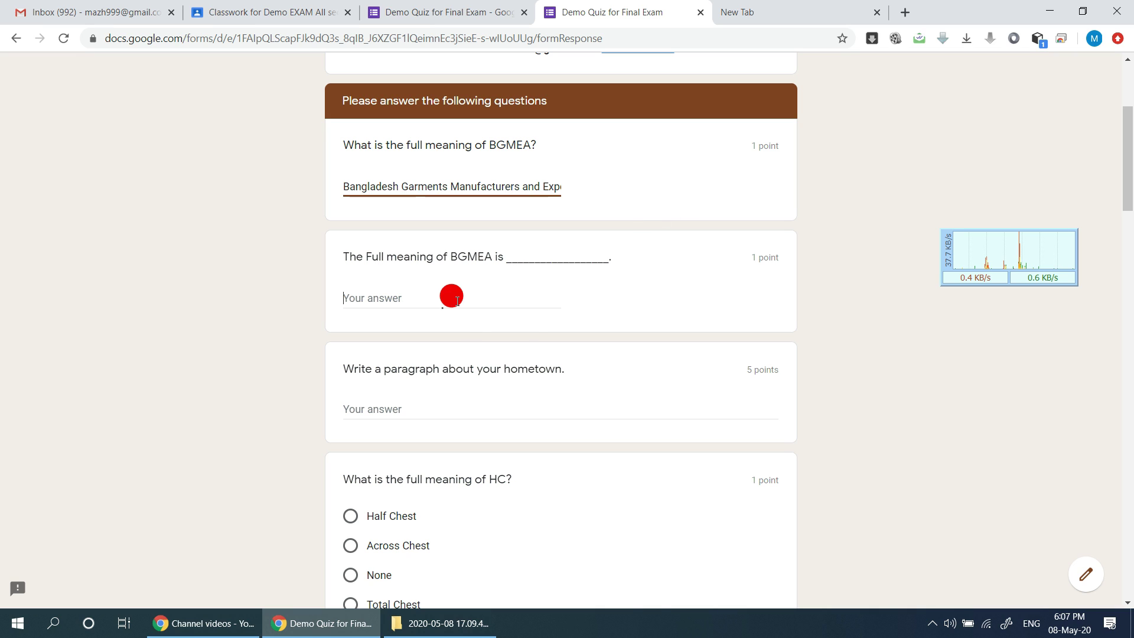
{"action": "key", "text": "ctrl+v"}
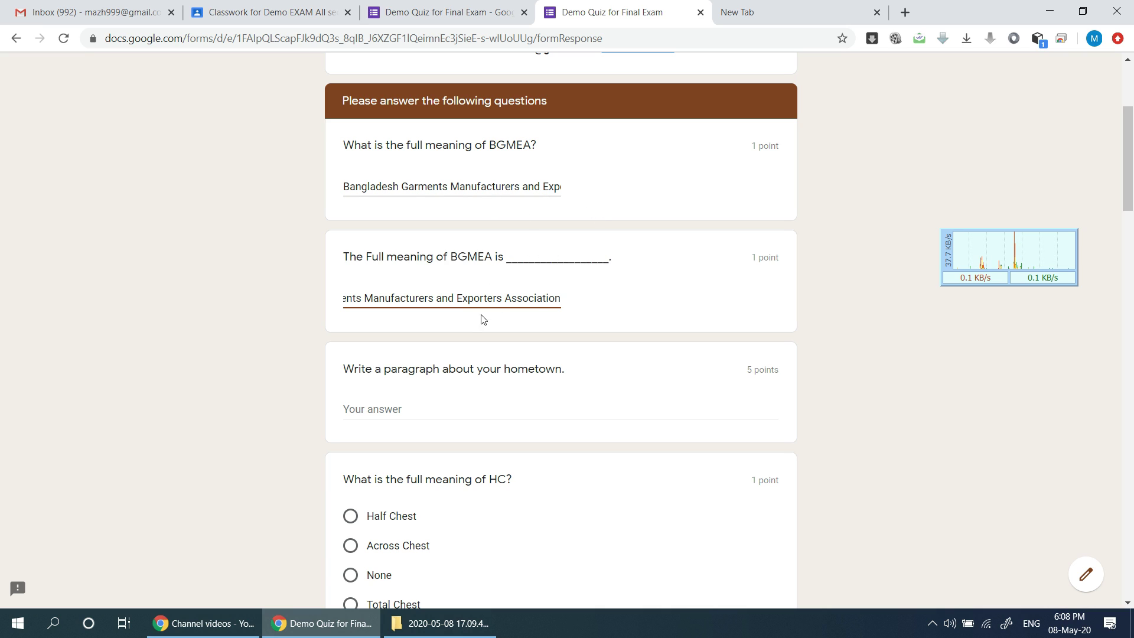
{"action": "scroll", "coordinate": [590, 330], "scroll_direction": "down", "scroll_amount": 1}
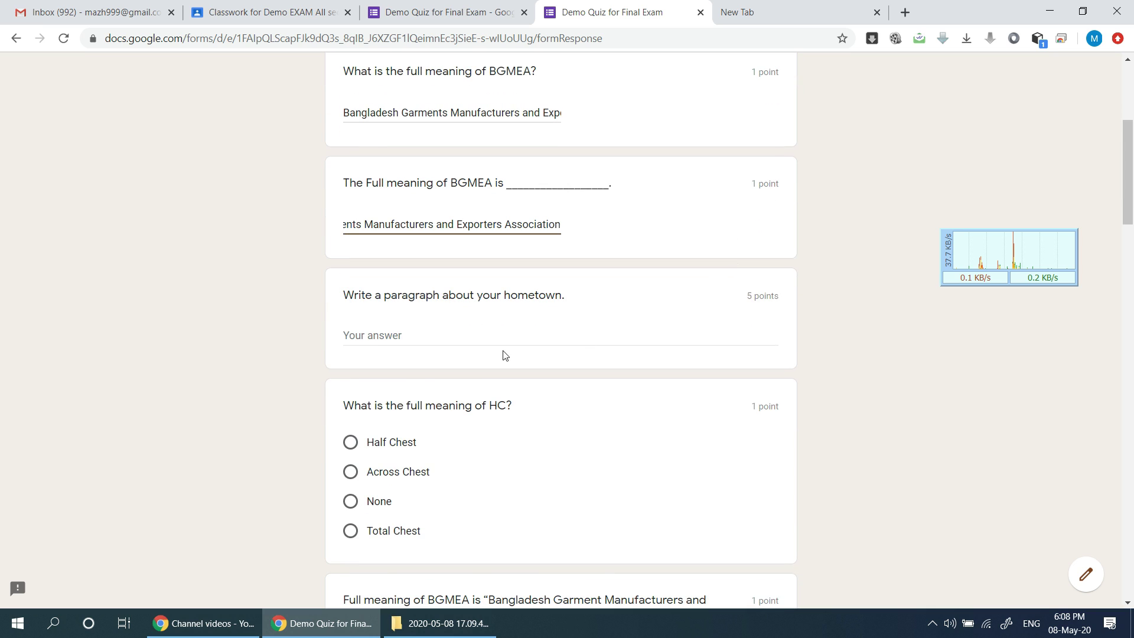
{"action": "left_click", "coordinate": [401, 337]}
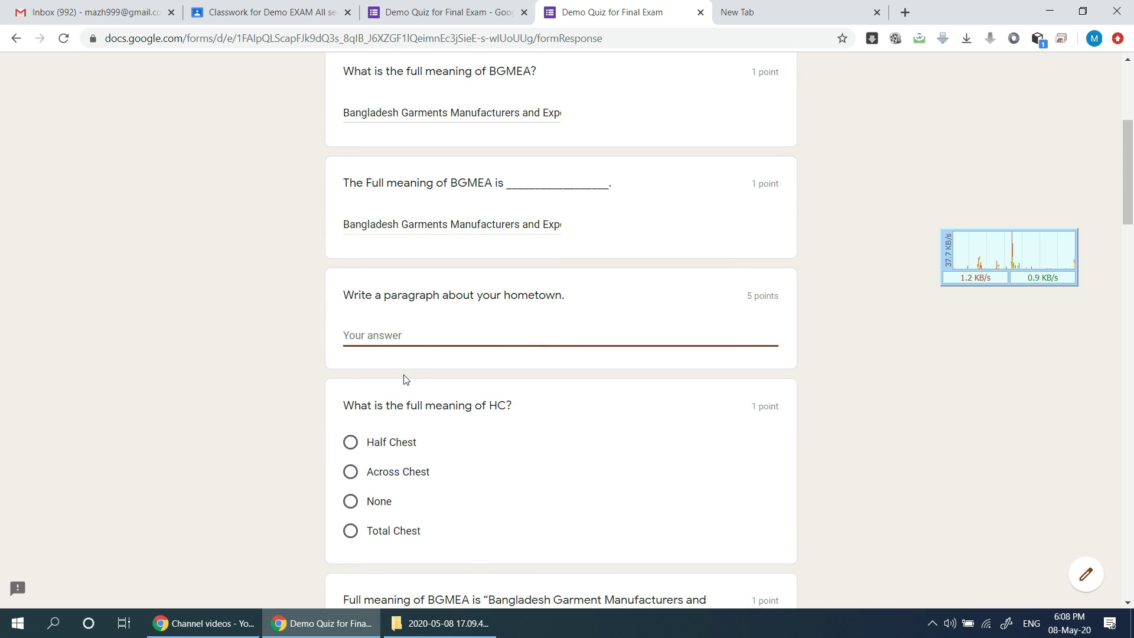
{"action": "type", "text": "rhfdjdmfgmfgmfm"}
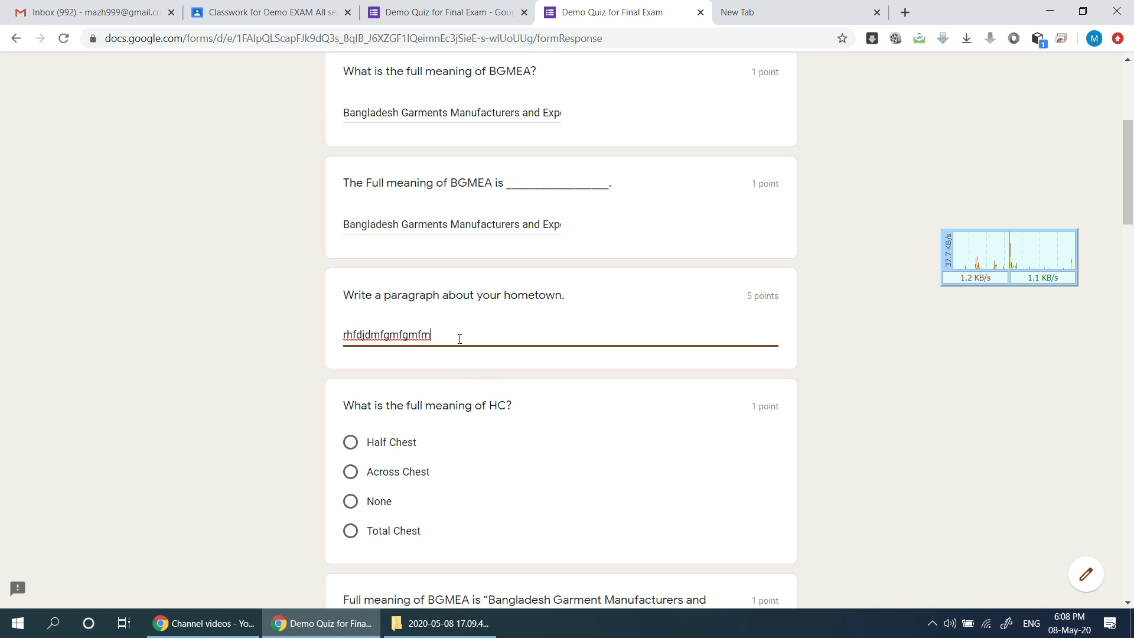
{"action": "left_click_drag", "start_coordinate": [455, 338], "coordinate": [334, 342]}
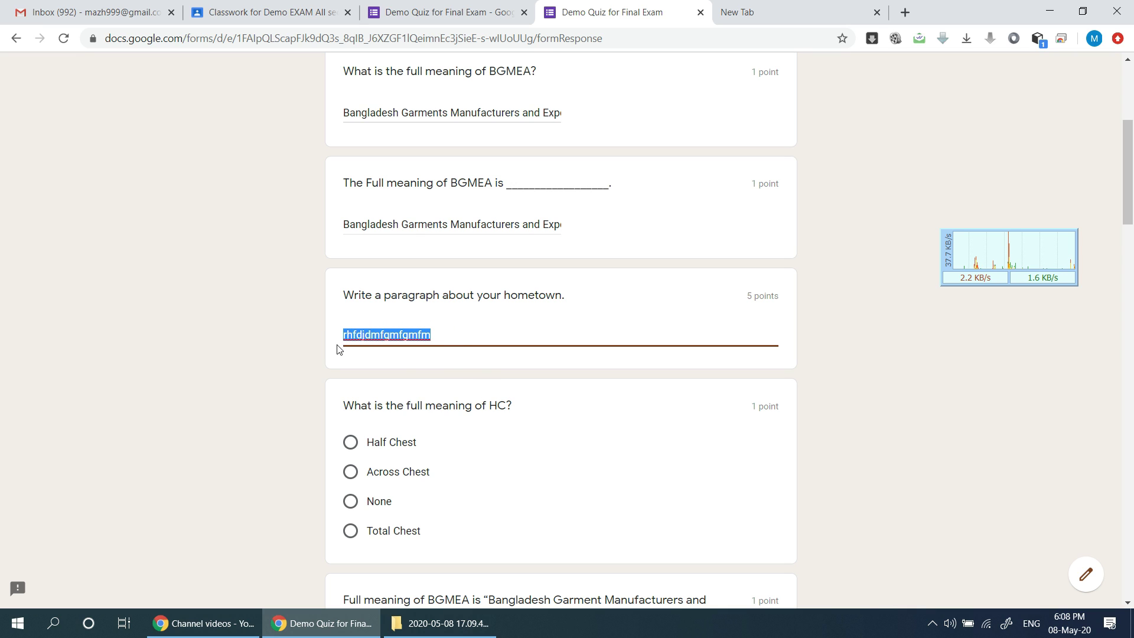
{"action": "key", "text": "BackSpace"}
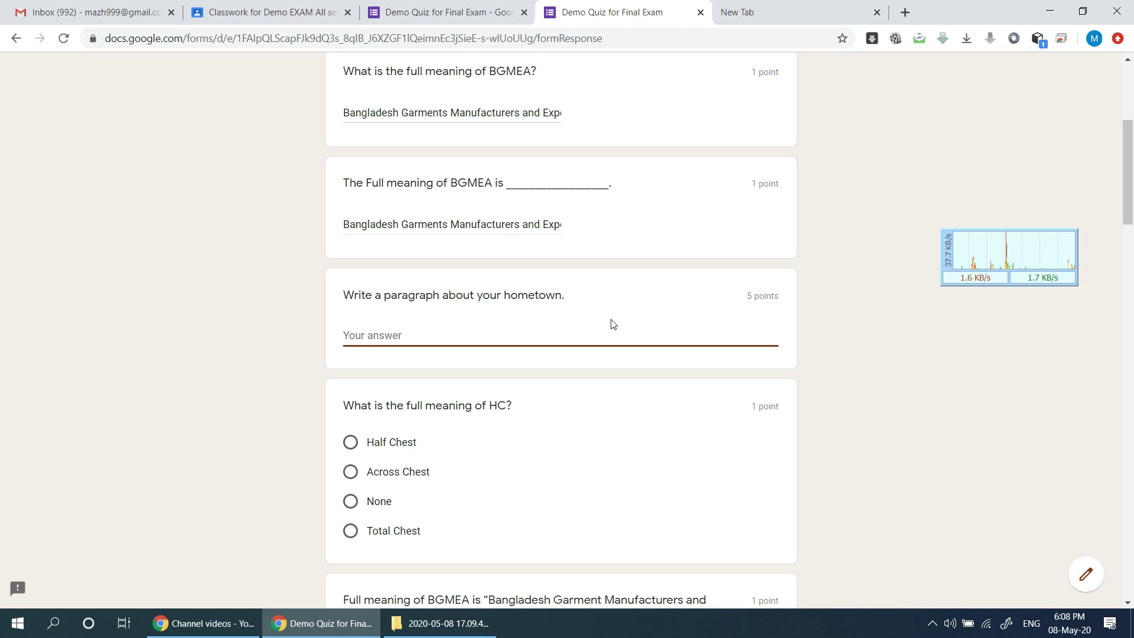
Choose Half Chest as the full meaning of HC and True for the BGMEA true-or-false question
{"action": "scroll", "coordinate": [612, 324], "scroll_direction": "down", "scroll_amount": 3}
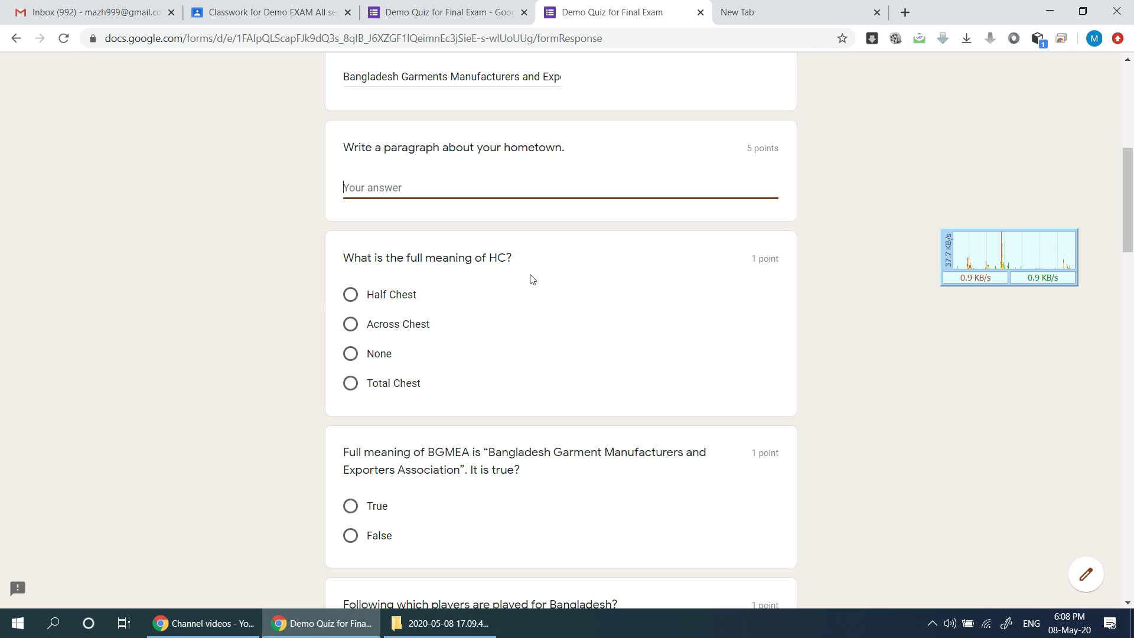
{"action": "left_click", "coordinate": [350, 294]}
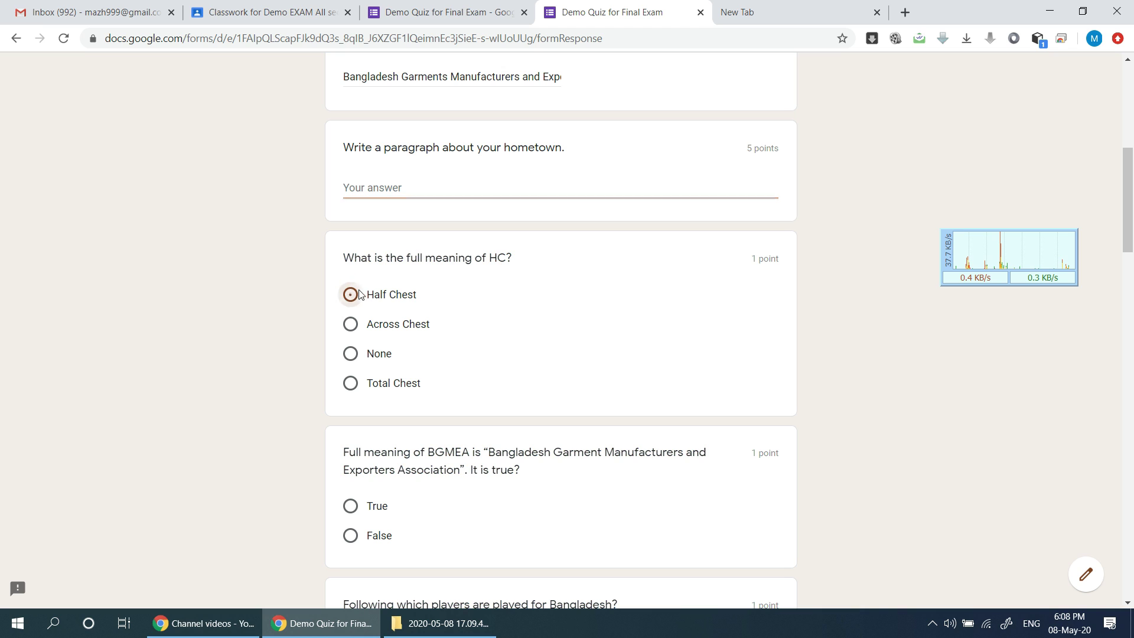
{"action": "scroll", "coordinate": [734, 231], "scroll_direction": "down", "scroll_amount": 1}
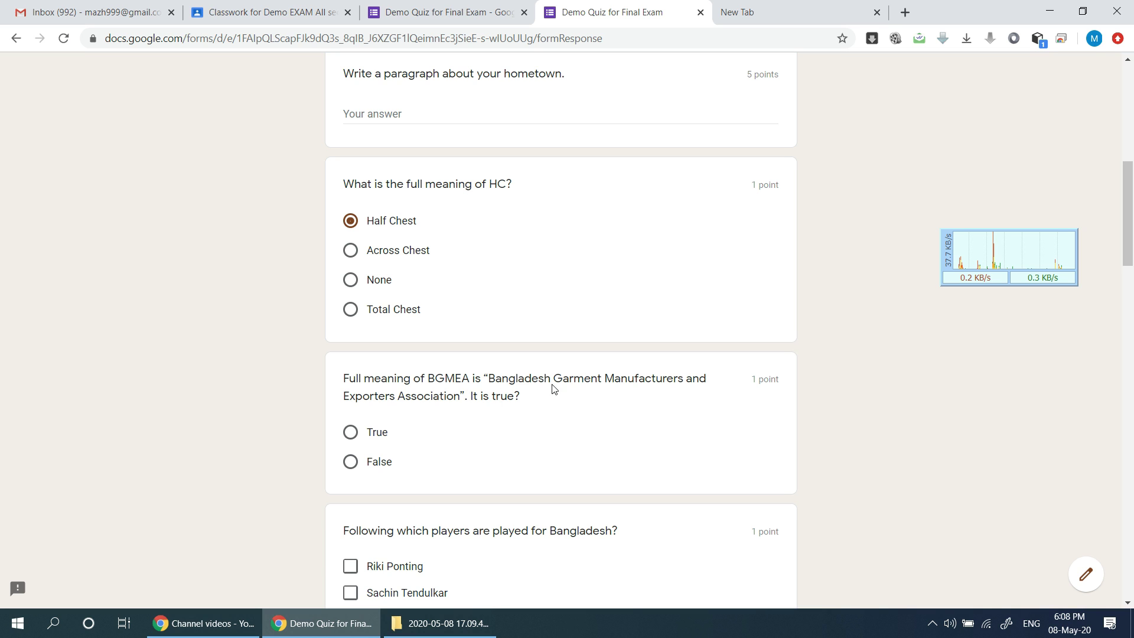
{"action": "scroll", "coordinate": [554, 381], "scroll_direction": "down", "scroll_amount": 3}
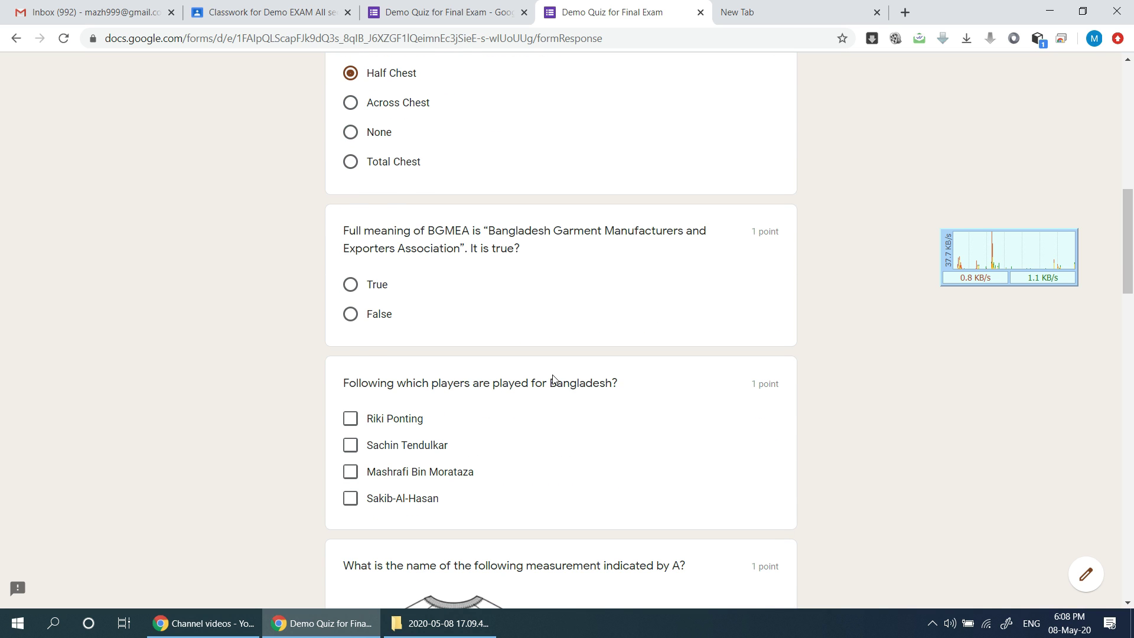
{"action": "scroll", "coordinate": [553, 381], "scroll_direction": "up", "scroll_amount": 4}
{"action": "scroll", "coordinate": [637, 325], "scroll_direction": "down", "scroll_amount": 3}
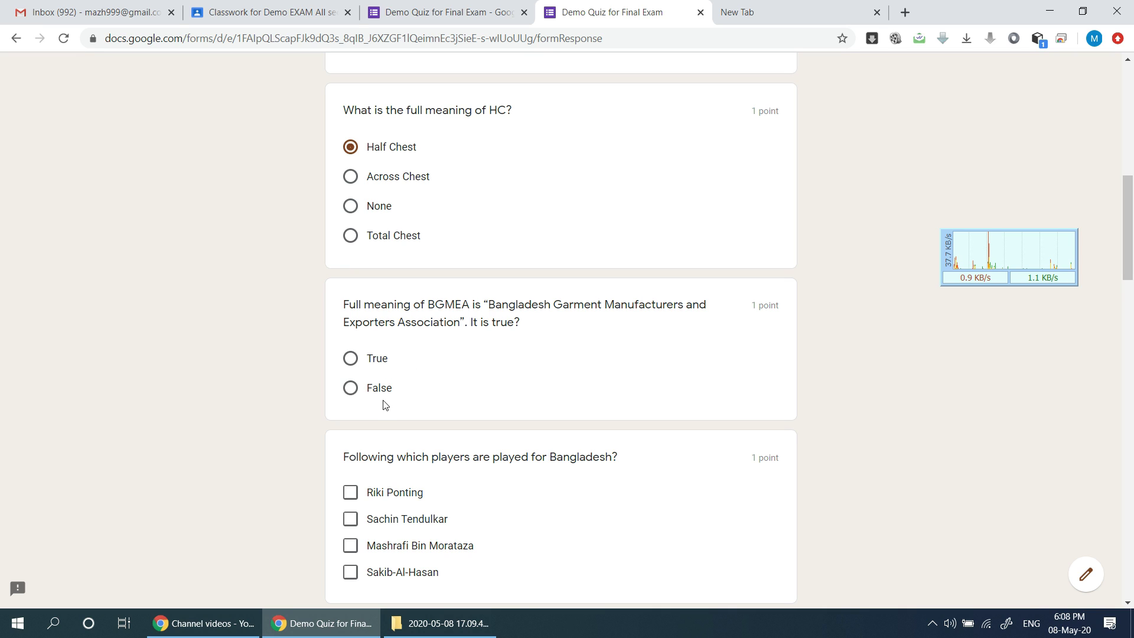
{"action": "left_click", "coordinate": [381, 360]}
Select Mashrafi Bin Morataza and Sakib-Al-Hasan as the players who played for Bangladesh
{"action": "scroll", "coordinate": [830, 321], "scroll_direction": "down", "scroll_amount": 4}
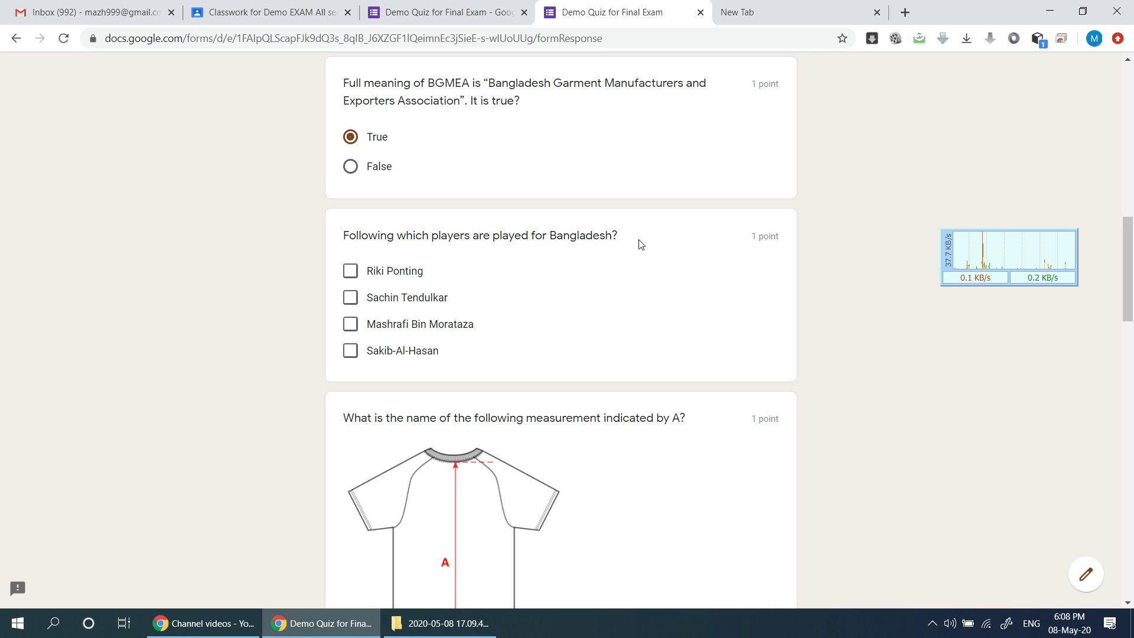
{"action": "scroll", "coordinate": [549, 292], "scroll_direction": "up", "scroll_amount": 1}
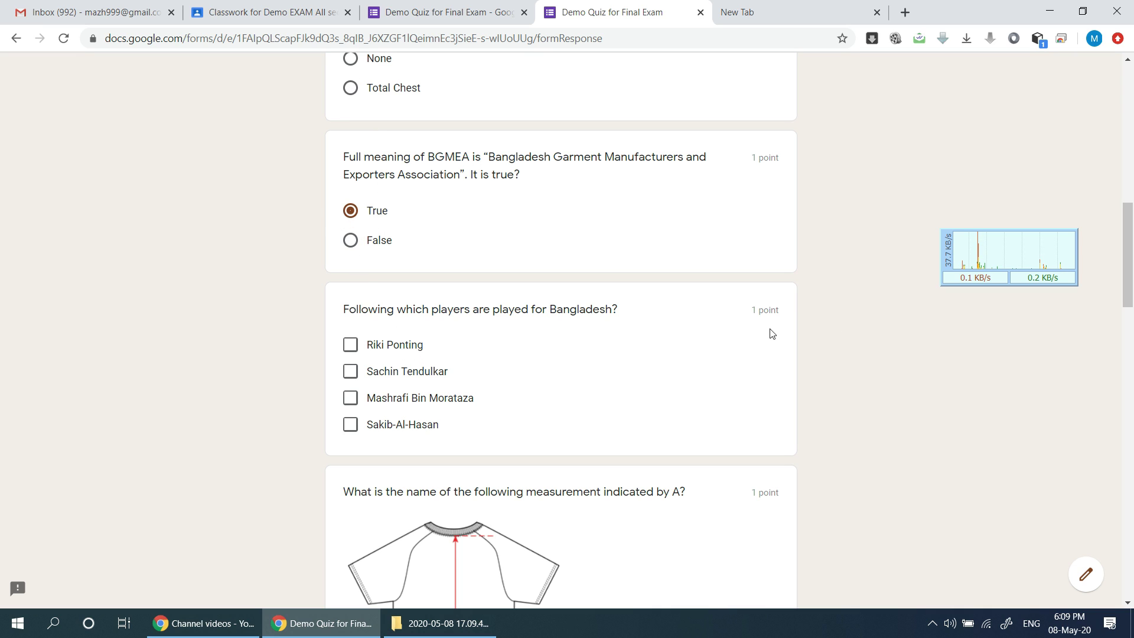
{"action": "left_click", "coordinate": [367, 353]}
{"action": "left_click", "coordinate": [368, 353]}
{"action": "left_click", "coordinate": [349, 400]}
{"action": "left_click", "coordinate": [354, 427]}
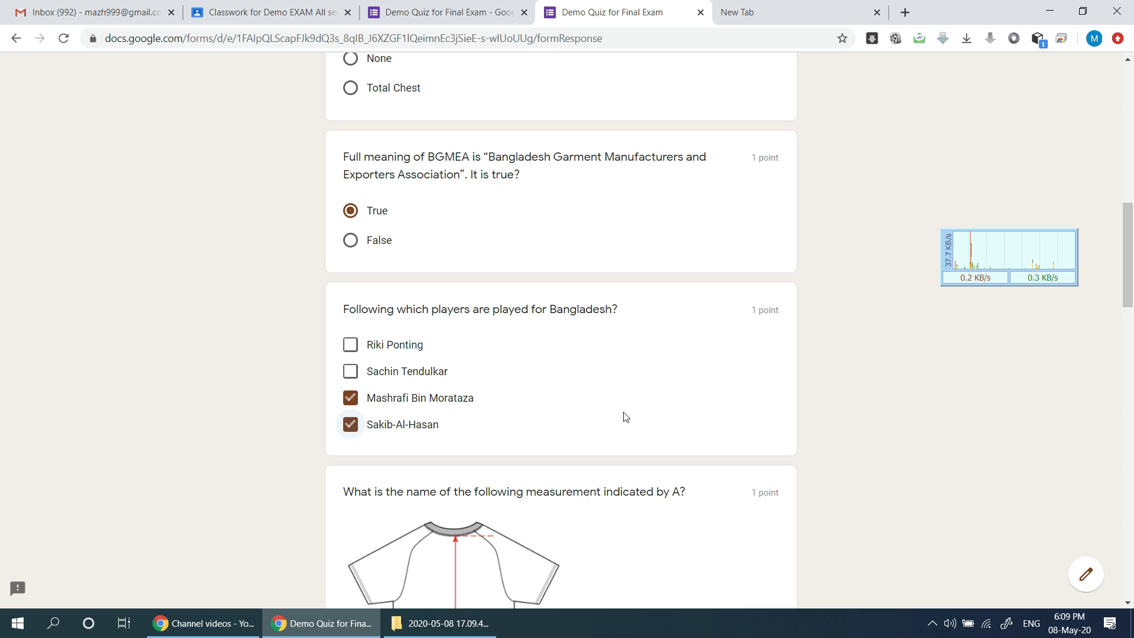
Choose None as the name of the T-shirt measurement indicated by A
{"action": "scroll", "coordinate": [880, 323], "scroll_direction": "down", "scroll_amount": 1}
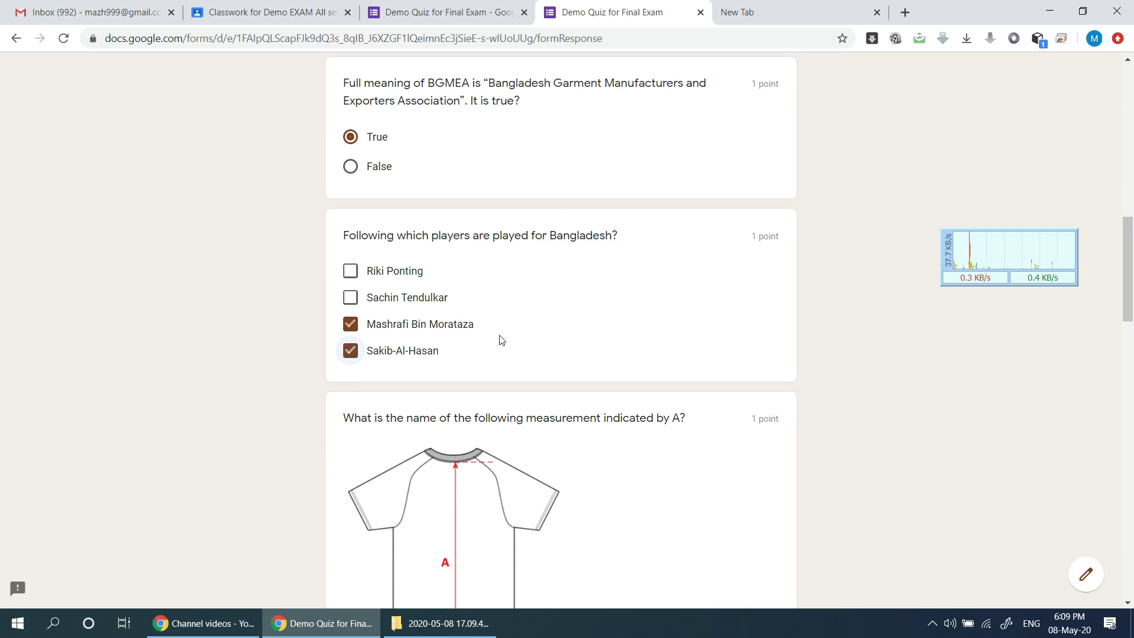
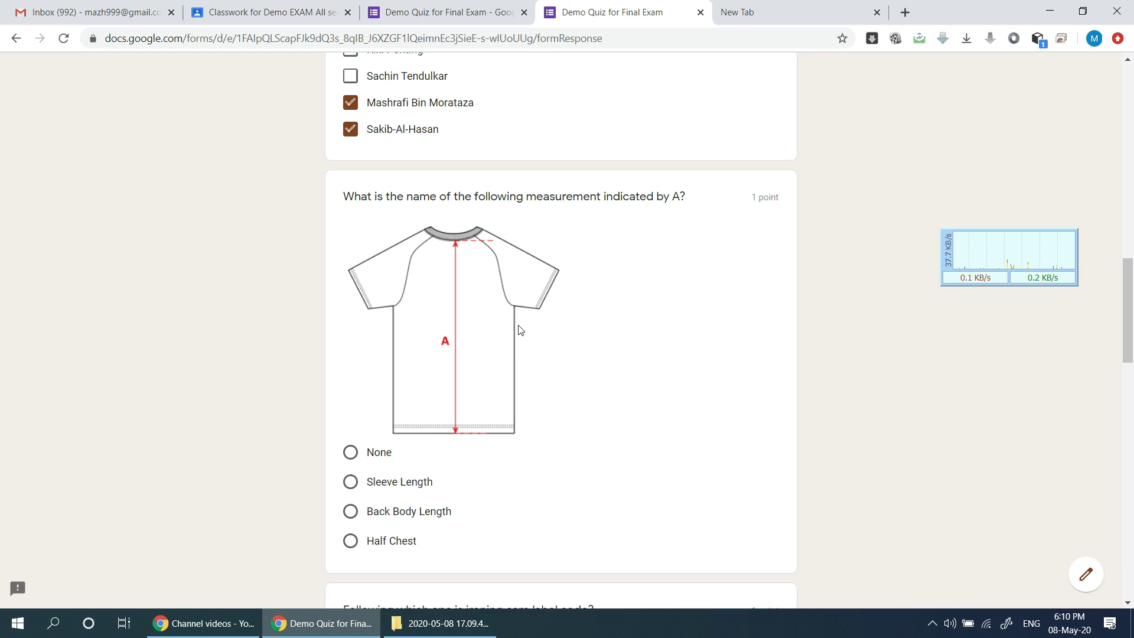
{"action": "scroll", "coordinate": [525, 307], "scroll_direction": "down", "scroll_amount": 3}
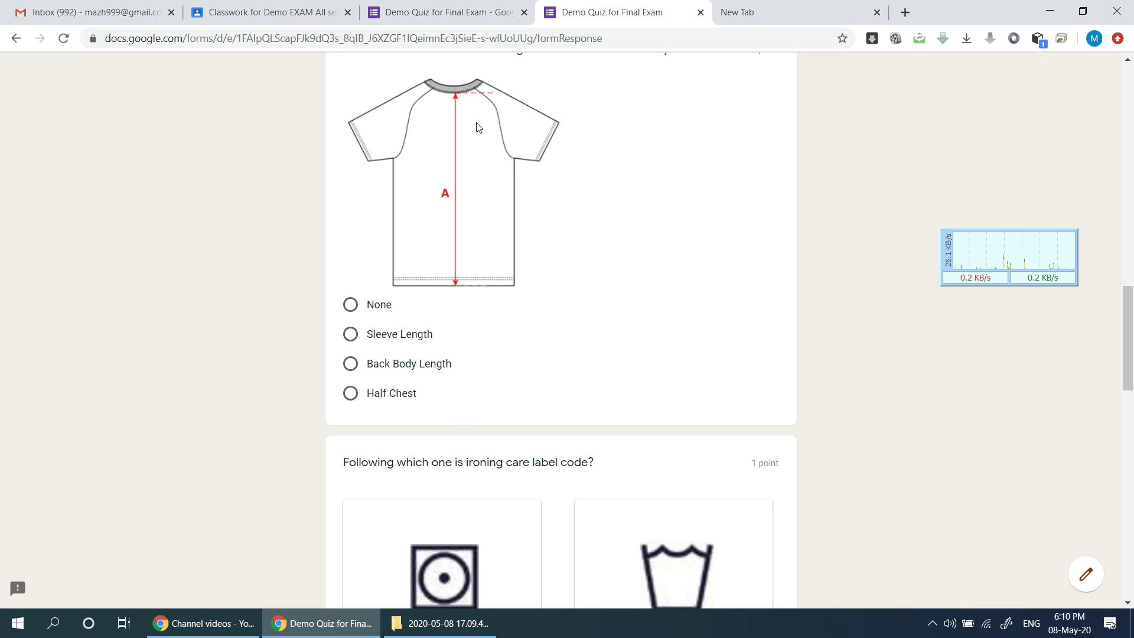
{"action": "left_click", "coordinate": [362, 310]}
Choose Option 4, the iron symbol, as the ironing care label code
{"action": "scroll", "coordinate": [706, 183], "scroll_direction": "down", "scroll_amount": 6}
{"action": "scroll", "coordinate": [708, 183], "scroll_direction": "up", "scroll_amount": 1}
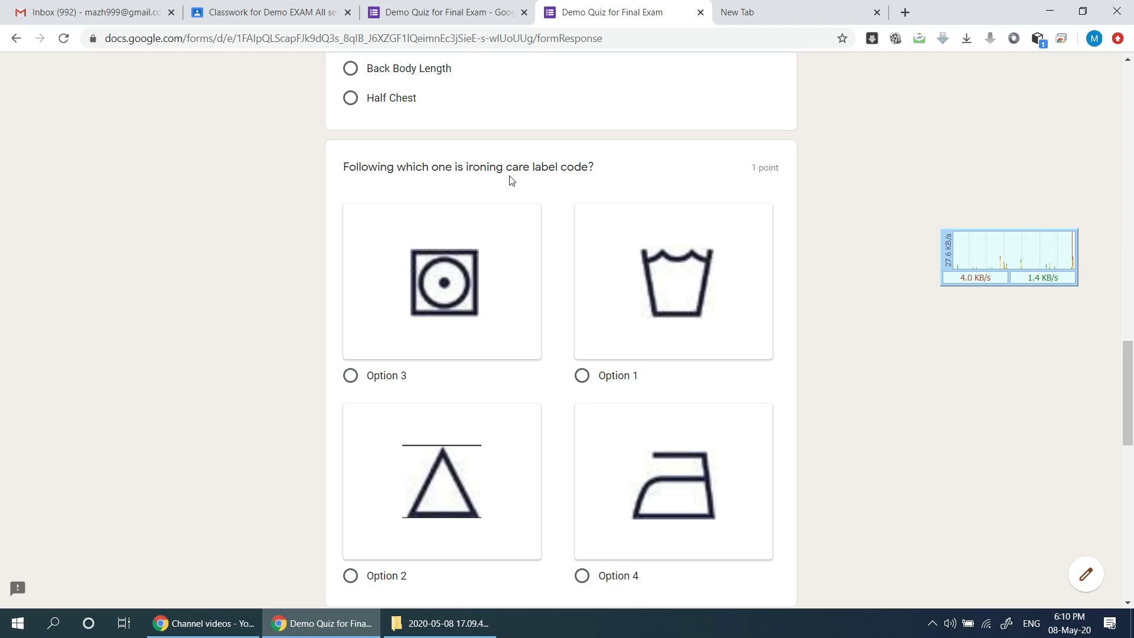
{"action": "scroll", "coordinate": [685, 177], "scroll_direction": "down", "scroll_amount": 1}
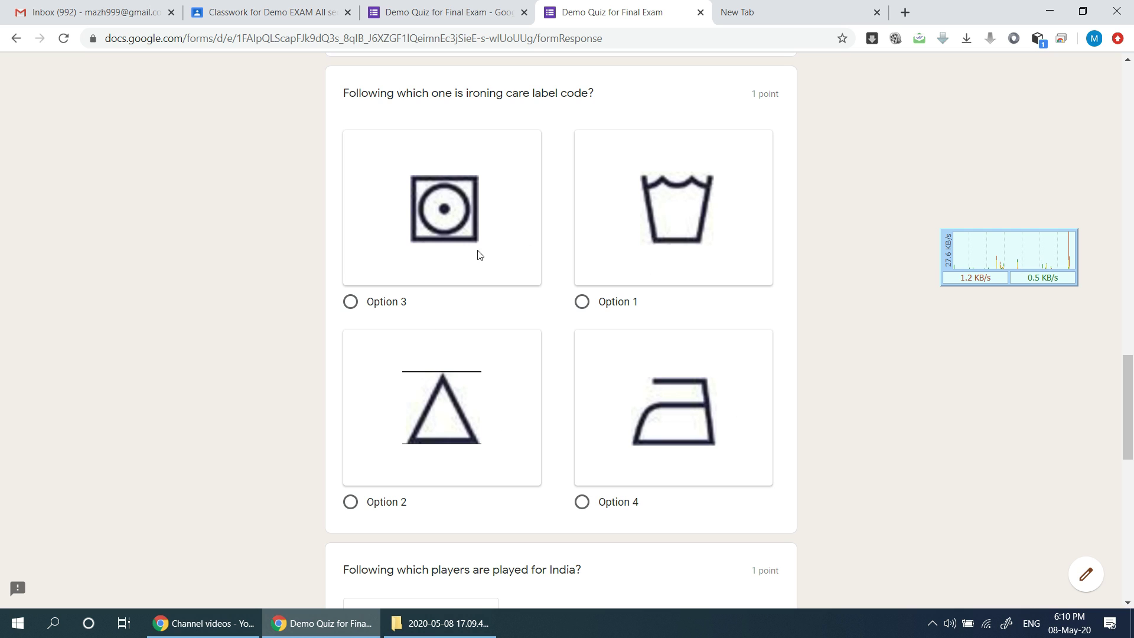
{"action": "left_click", "coordinate": [580, 507]}
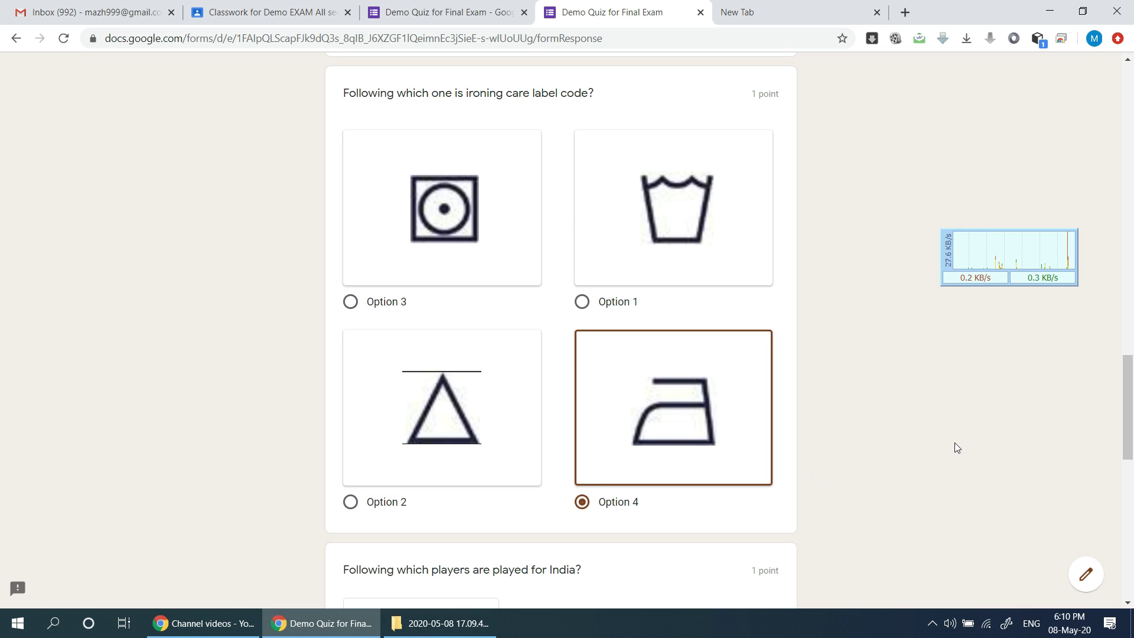
Choose Sachin Tendulkar as the answer to which players played for India
{"action": "scroll", "coordinate": [868, 271], "scroll_direction": "down", "scroll_amount": 3}
{"action": "scroll", "coordinate": [866, 264], "scroll_direction": "down", "scroll_amount": 1}
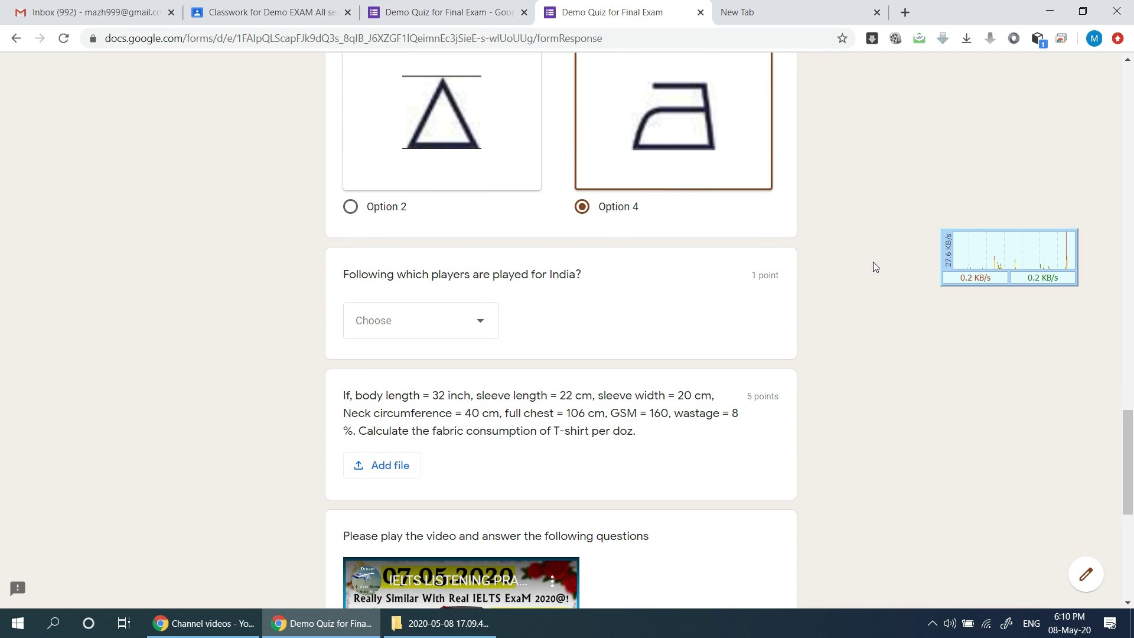
{"action": "left_click", "coordinate": [481, 328]}
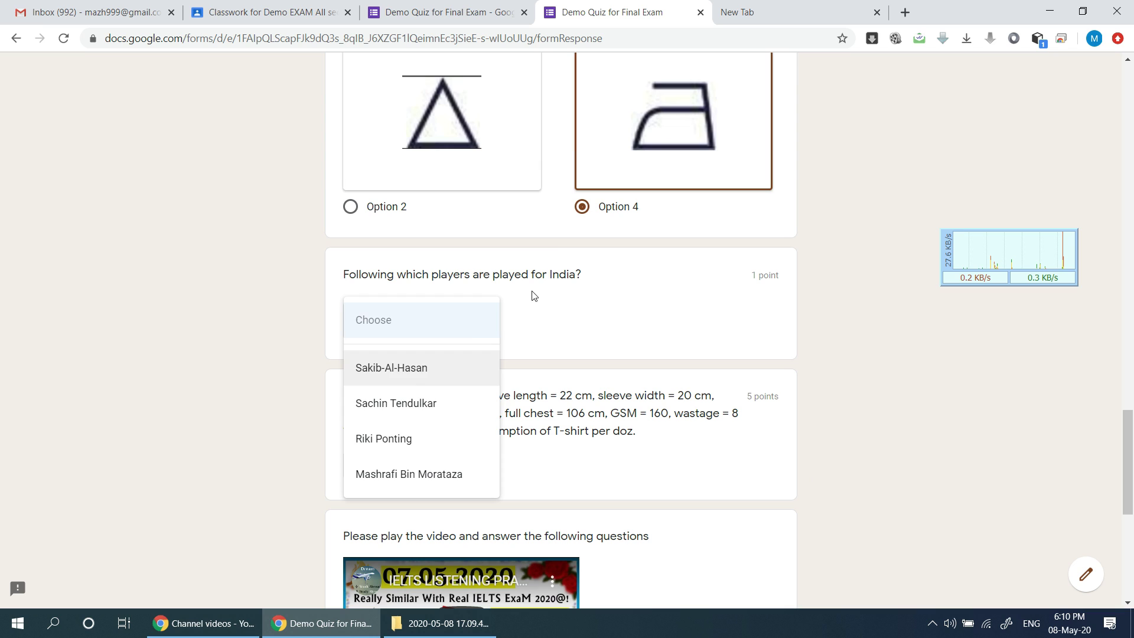
{"action": "left_click", "coordinate": [436, 407]}
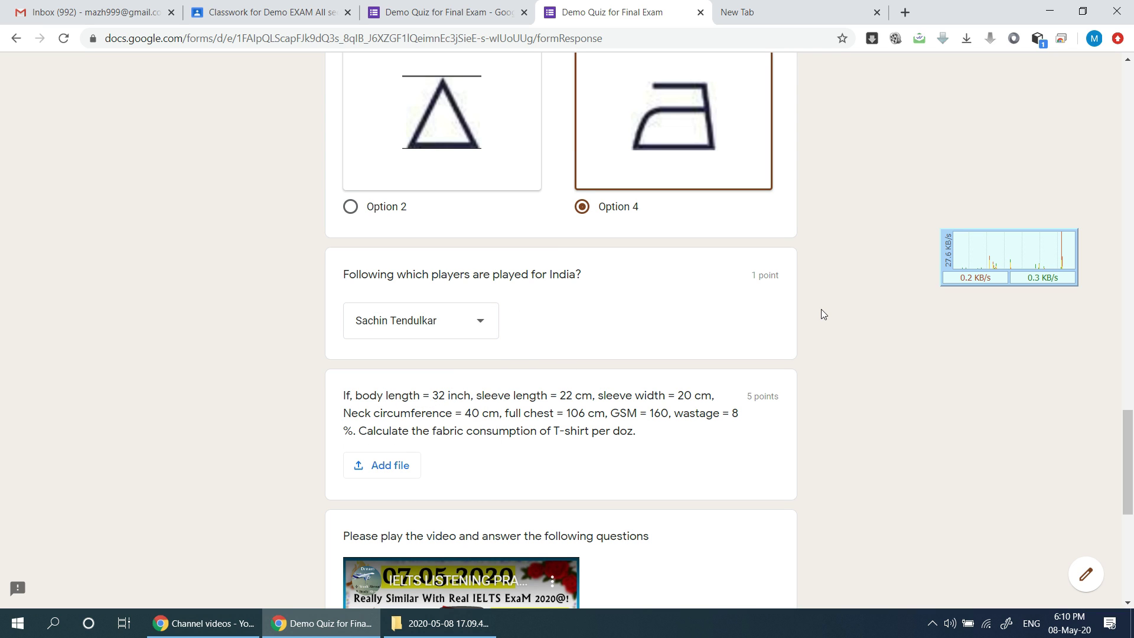
Examine the file upload options for the T-shirt fabric consumption question and review the measurements given in its text
{"action": "scroll", "coordinate": [824, 316], "scroll_direction": "down", "scroll_amount": 1}
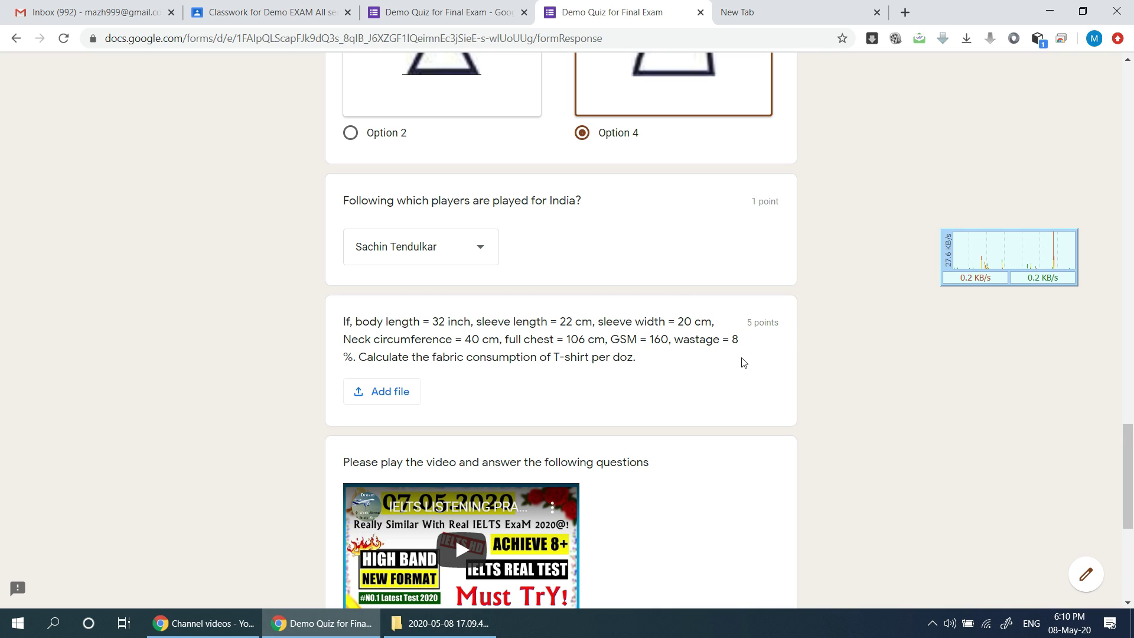
{"action": "left_click", "coordinate": [390, 391]}
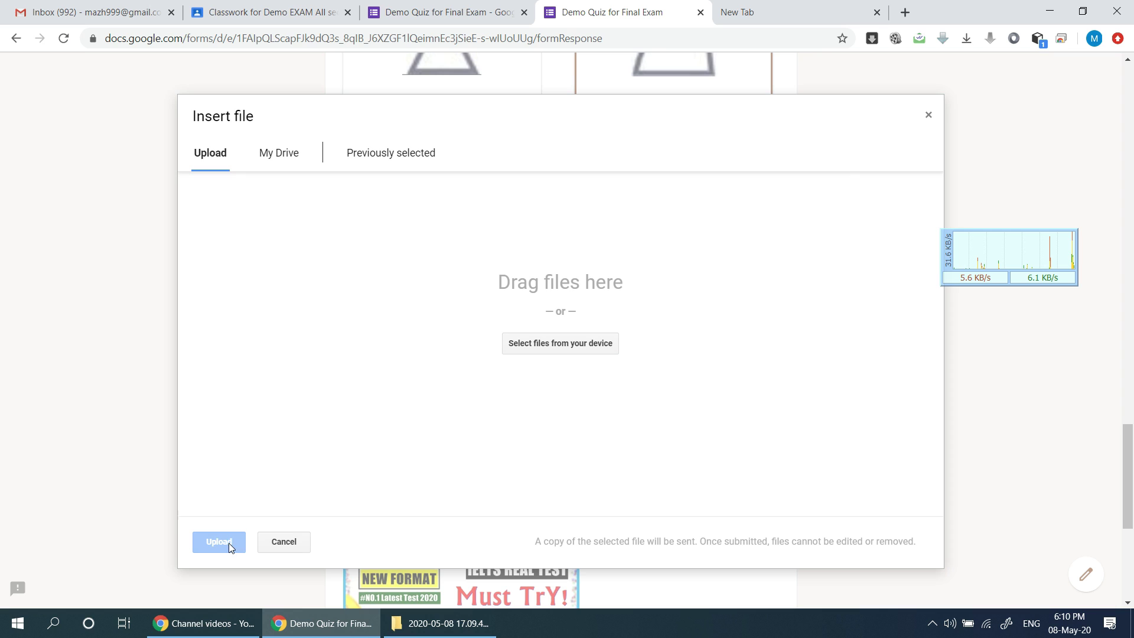
{"action": "left_click", "coordinate": [929, 114]}
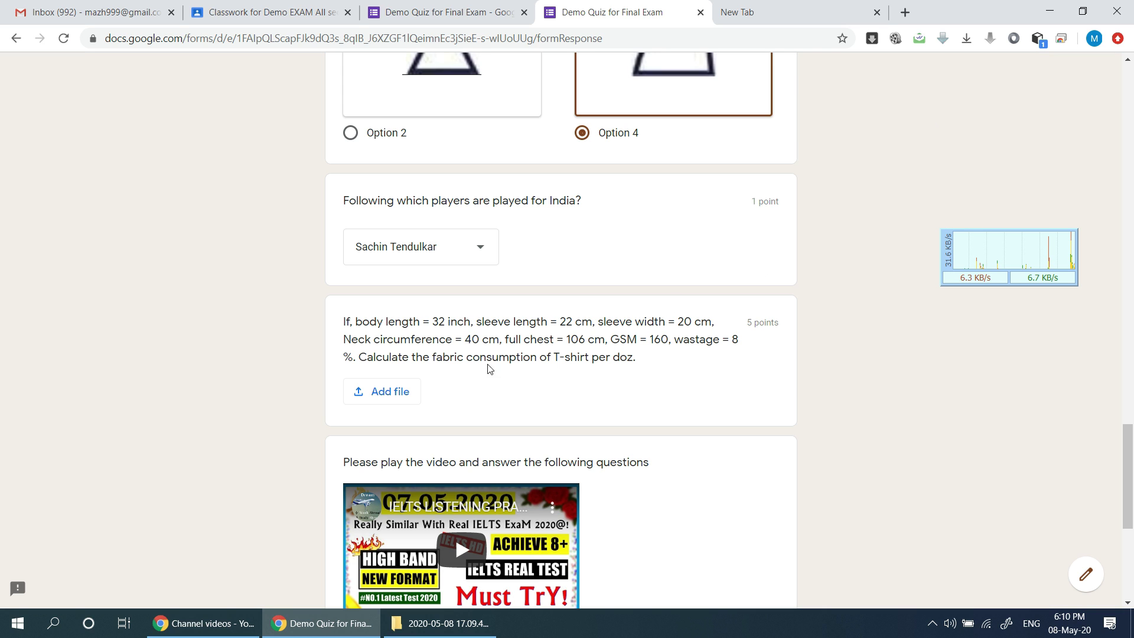
{"action": "left_click_drag", "start_coordinate": [592, 321], "coordinate": [537, 340]}
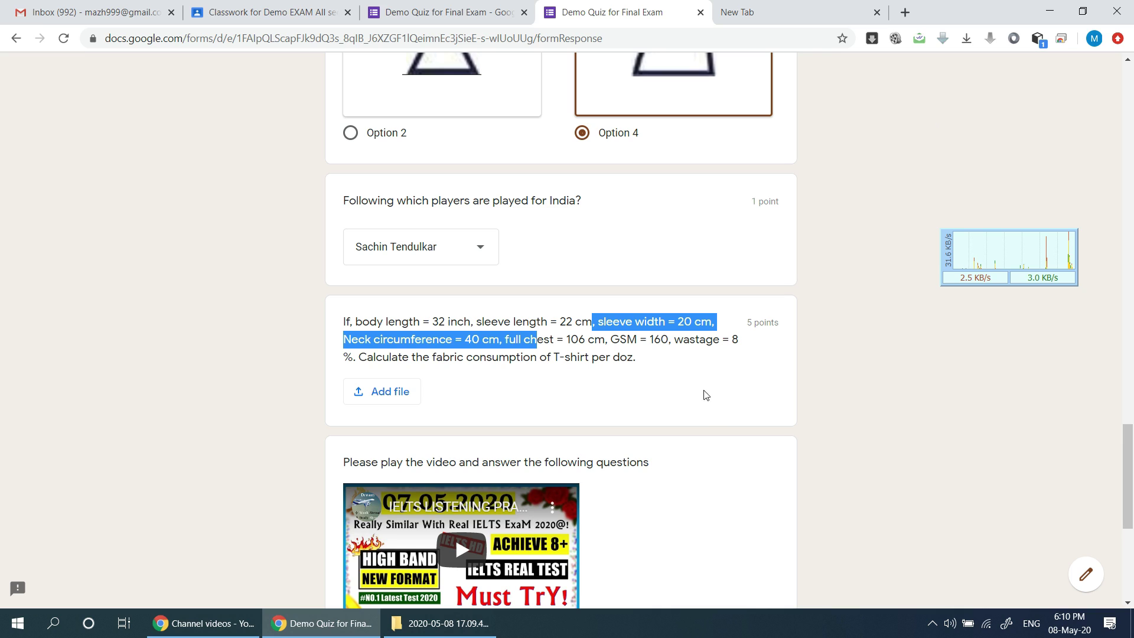
{"action": "left_click", "coordinate": [646, 366]}
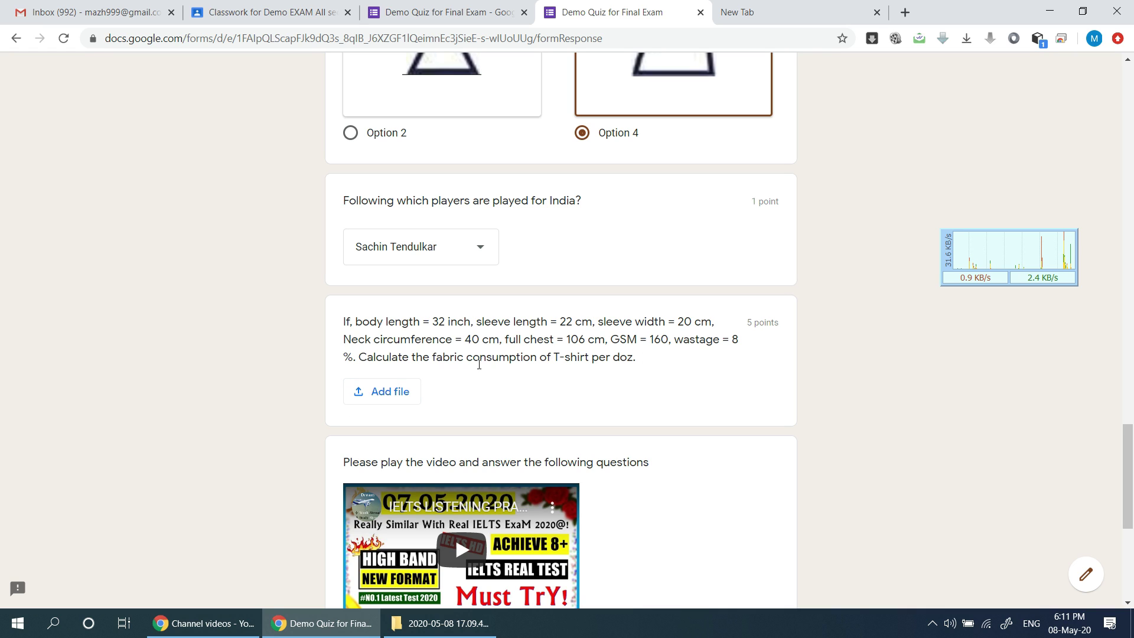
Play the embedded IELTS listening video that accompanies the last quiz question
{"action": "scroll", "coordinate": [742, 296], "scroll_direction": "down", "scroll_amount": 4}
{"action": "scroll", "coordinate": [742, 297], "scroll_direction": "down", "scroll_amount": 1}
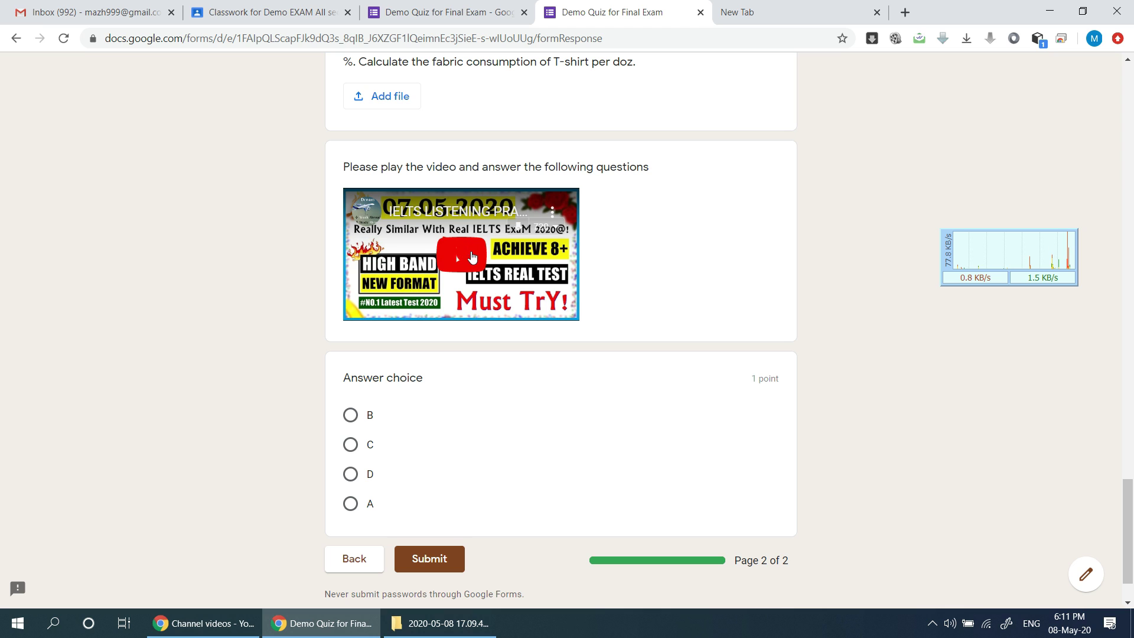
{"action": "left_click", "coordinate": [462, 253]}
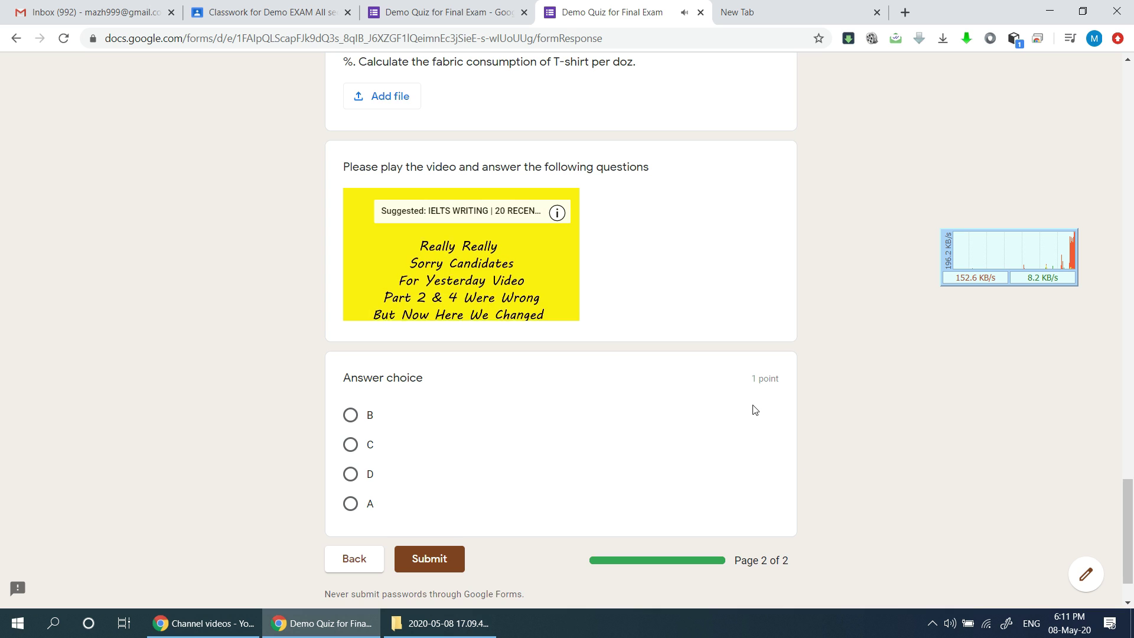
Choose B for the "Answer choice" question and submit the quiz
{"action": "scroll", "coordinate": [676, 381], "scroll_direction": "down", "scroll_amount": 1}
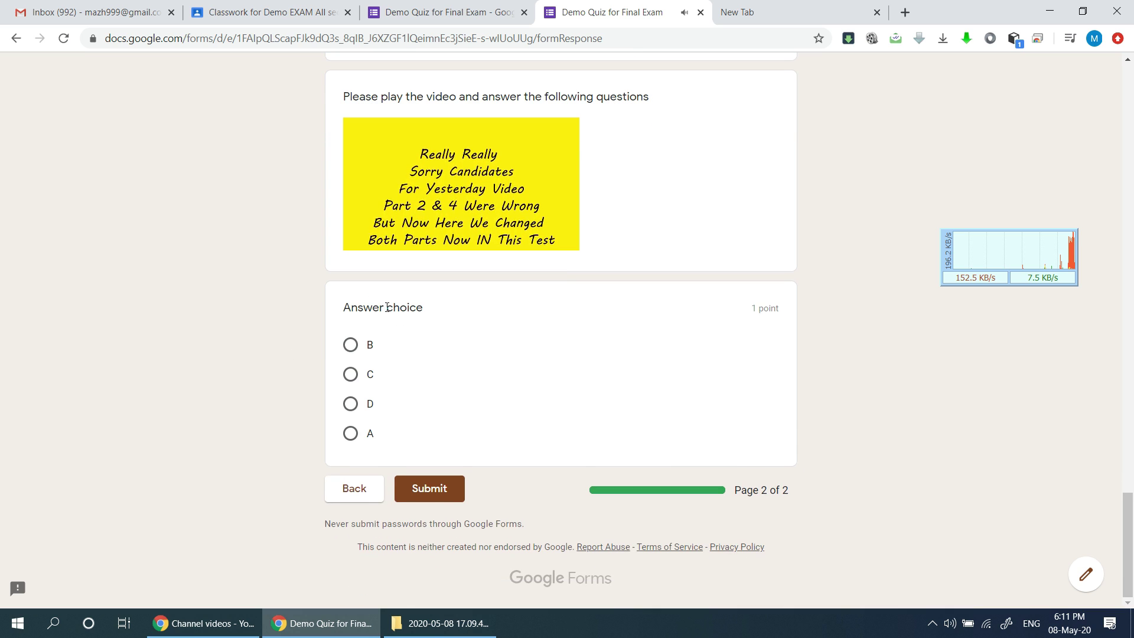
{"action": "mouse_move", "coordinate": [483, 185]}
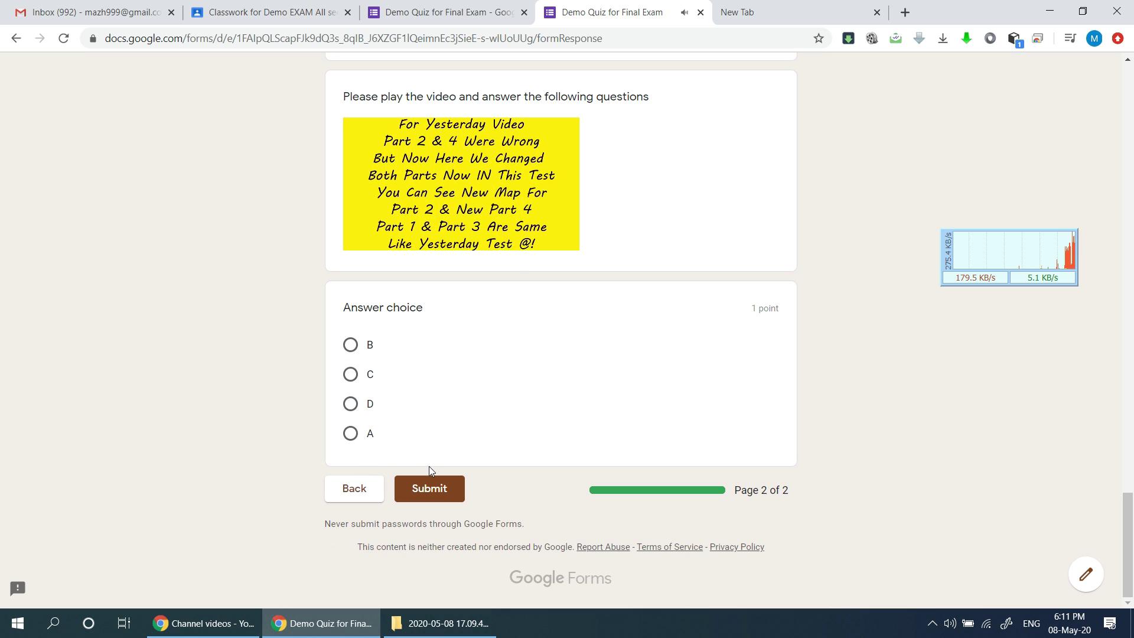
{"action": "left_click", "coordinate": [370, 348]}
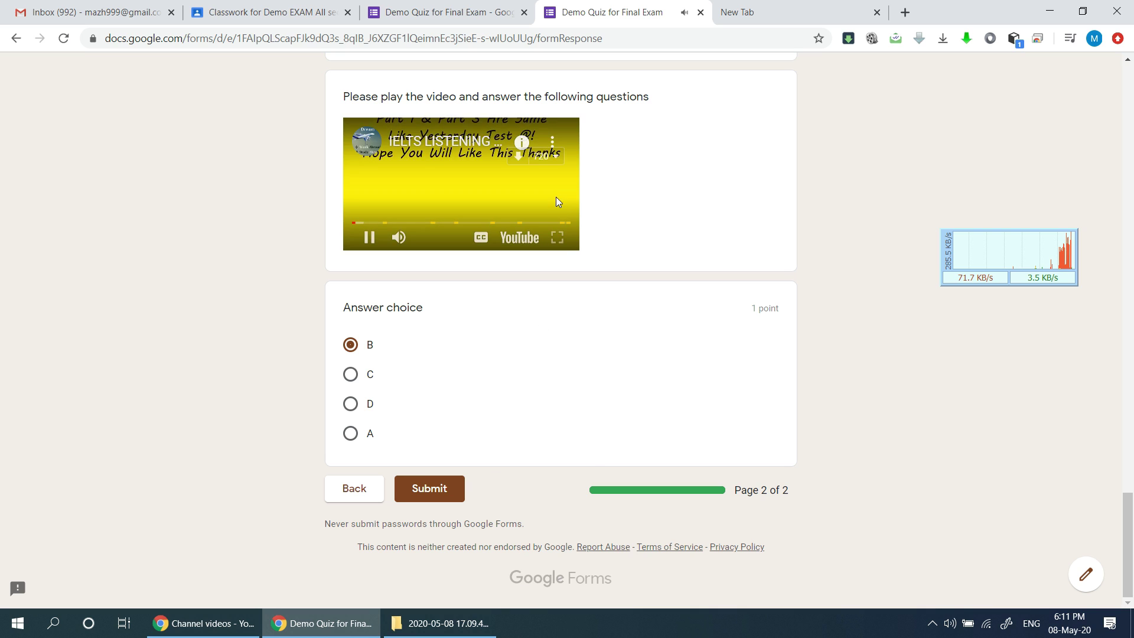
{"action": "left_click", "coordinate": [429, 489]}
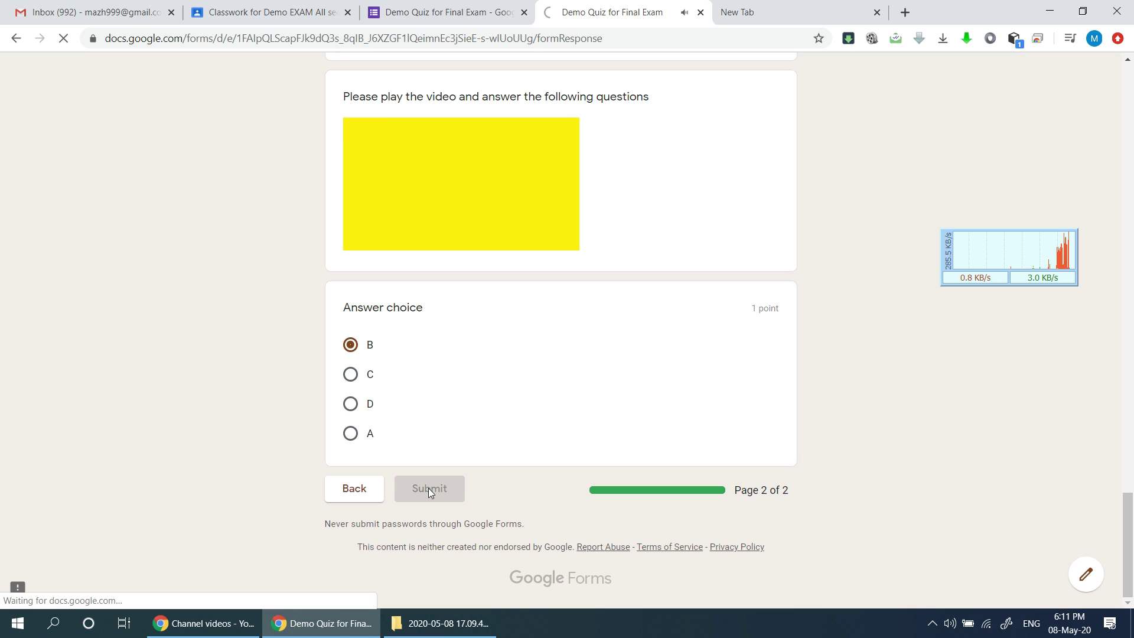